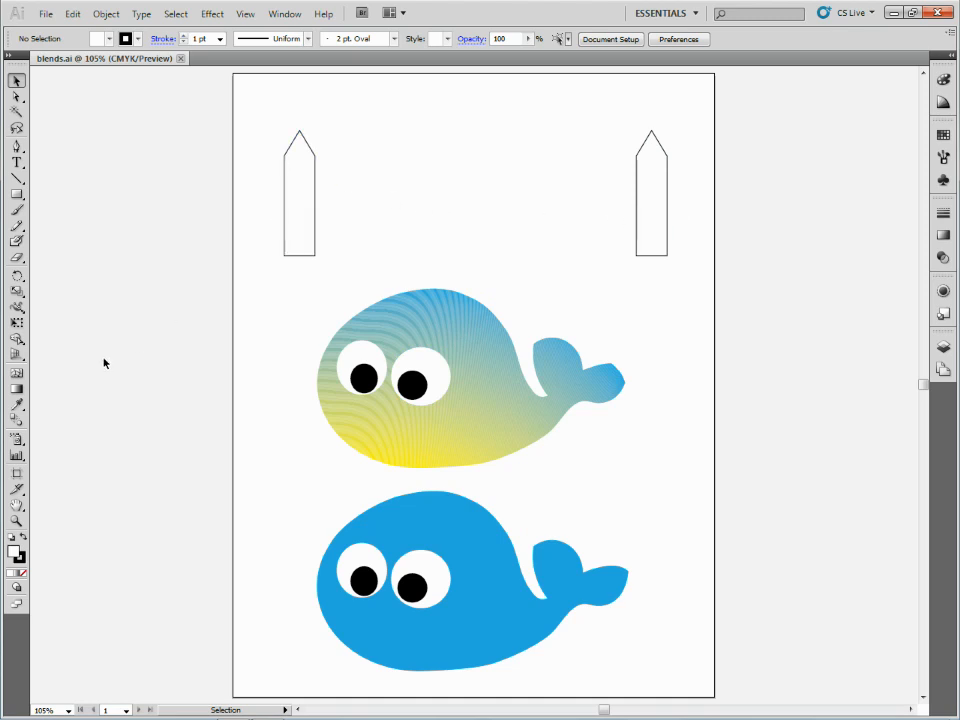
Blend the two end pickets above the whales using Specified Steps spacing with 8 steps
{"action": "double_click", "coordinate": [16, 421]}
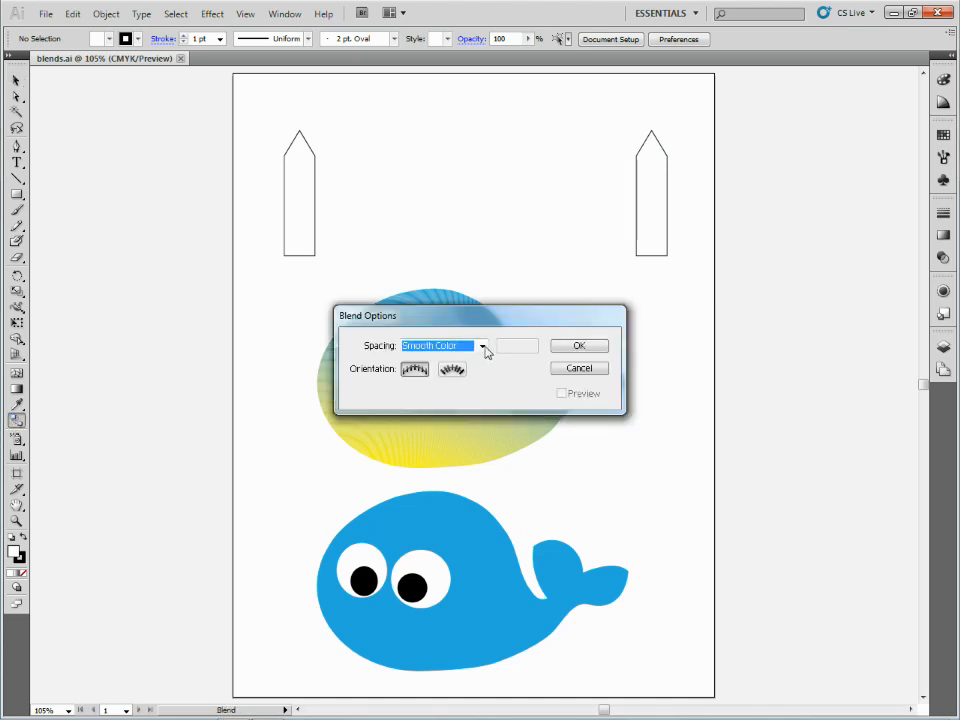
{"action": "left_click", "coordinate": [481, 346]}
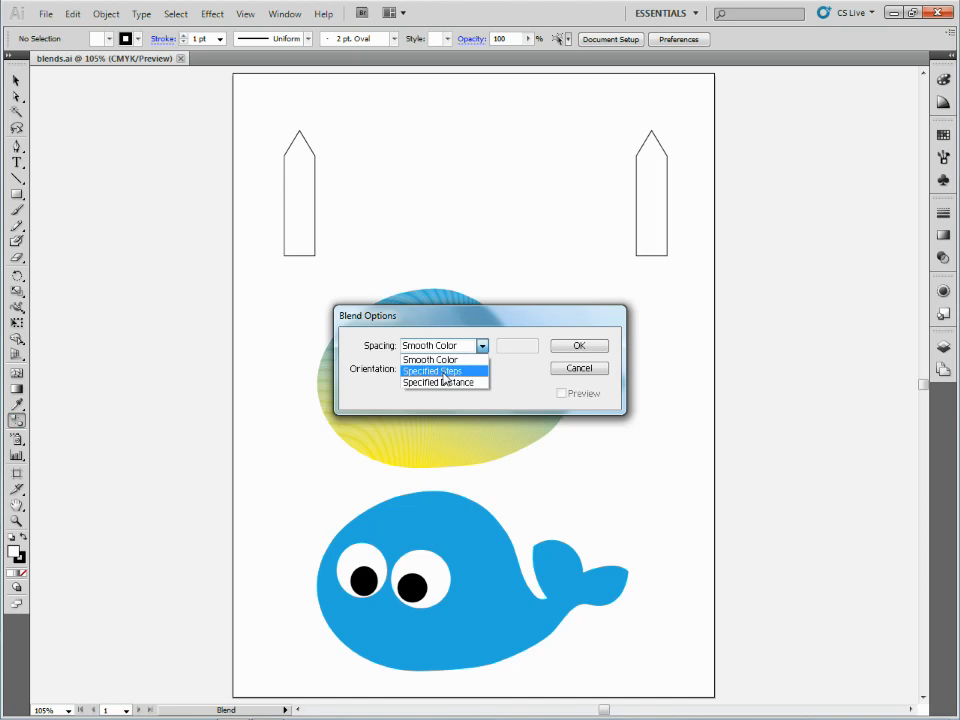
{"action": "left_click", "coordinate": [445, 372]}
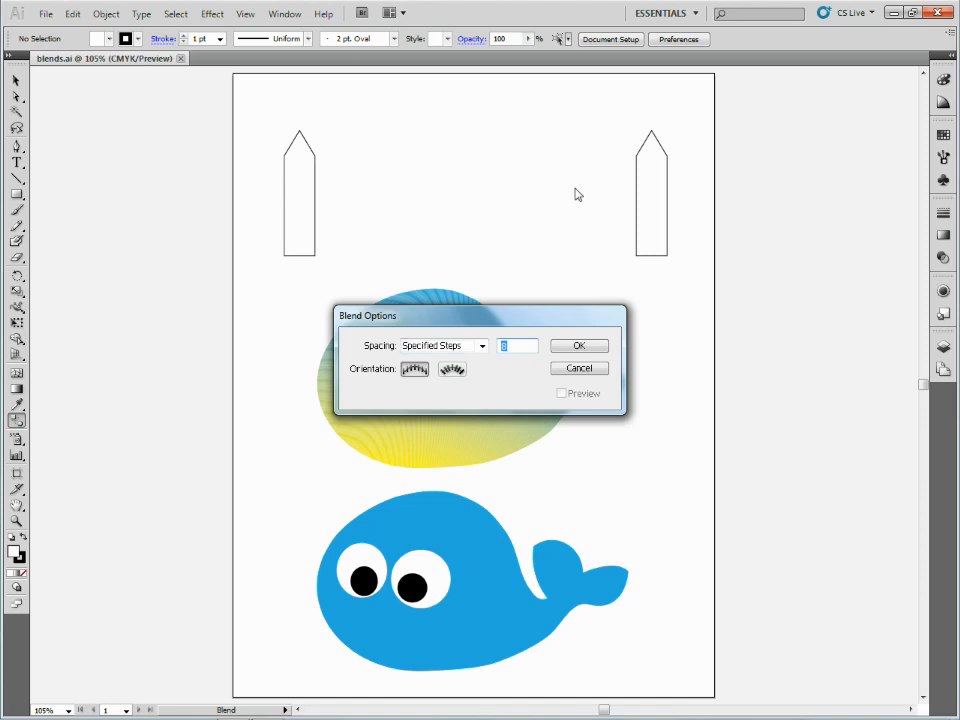
{"action": "left_click", "coordinate": [581, 346]}
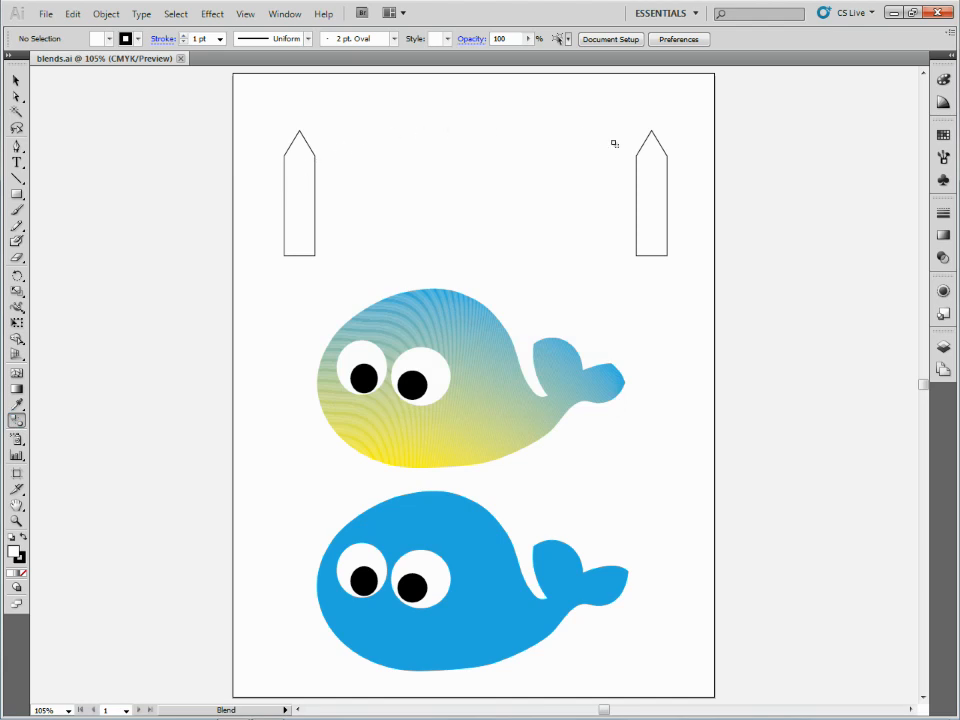
{"action": "left_click", "coordinate": [655, 187]}
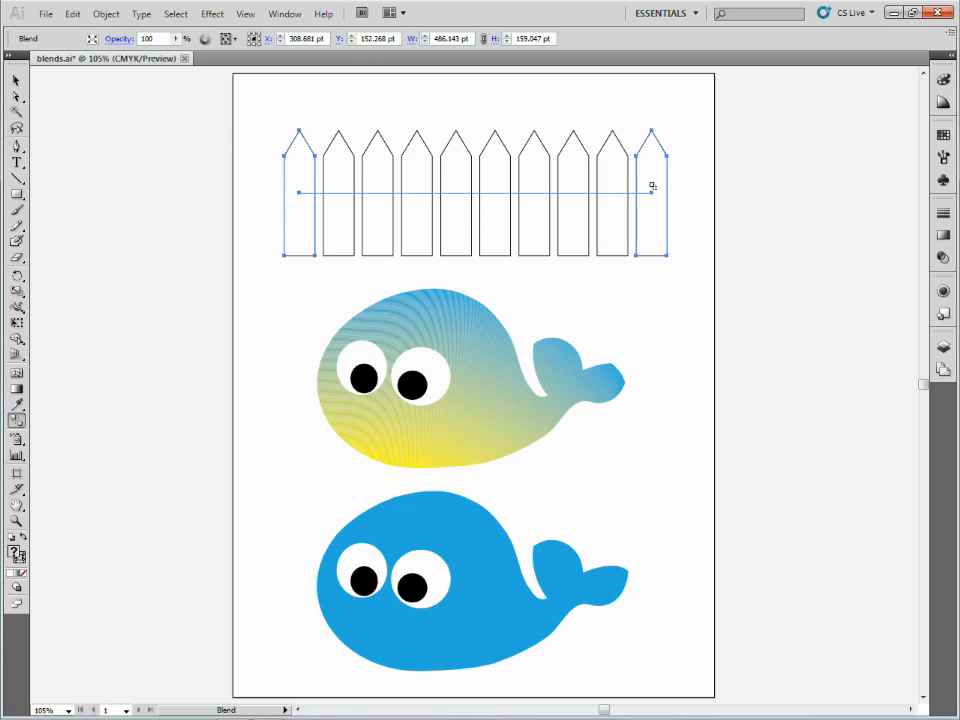
Preview the picket blend with 3 specified steps, and try Smooth Color spacing
{"action": "double_click", "coordinate": [17, 421]}
{"action": "left_click", "coordinate": [503, 345]}
{"action": "left_click", "coordinate": [561, 393]}
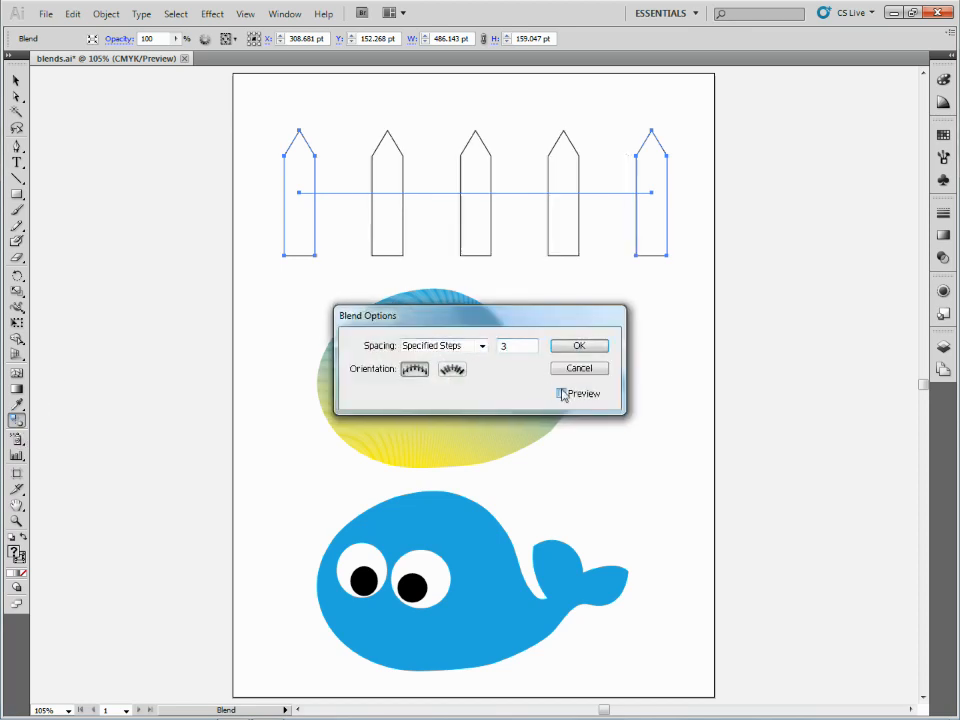
{"action": "left_click", "coordinate": [481, 346]}
{"action": "left_click", "coordinate": [461, 360]}
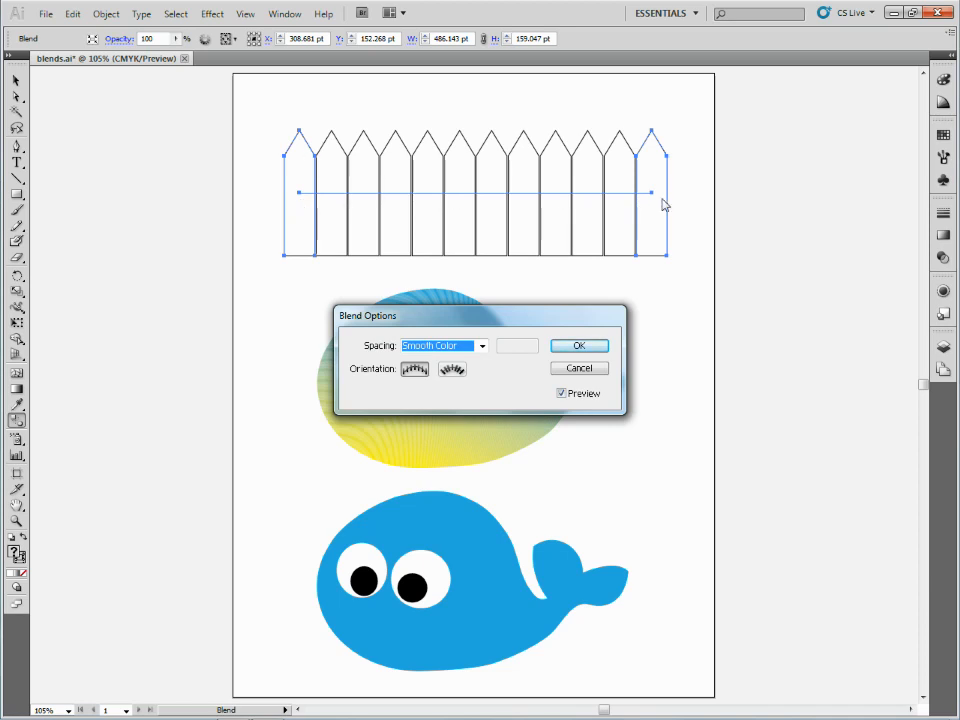
Try Specified Distance spacing of 30 pt for the picket blend
{"action": "left_click", "coordinate": [481, 345]}
{"action": "left_click", "coordinate": [453, 381]}
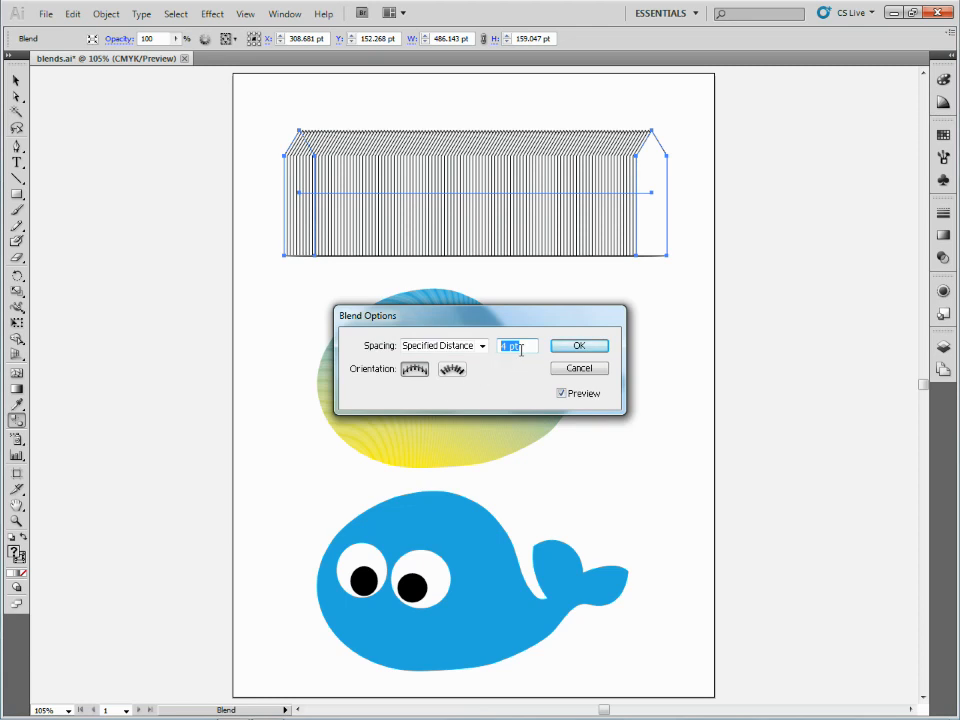
{"action": "type", "text": "30"}
{"action": "key", "text": "Tab"}
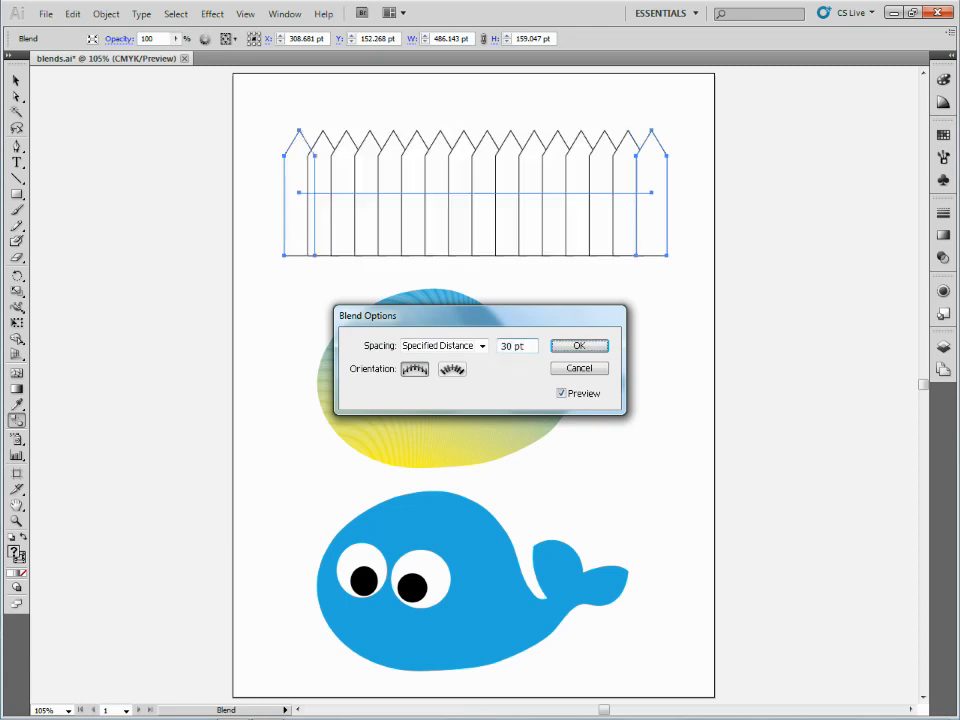
Set the picket blend's spacing to Specified Steps with 9 steps and apply it
{"action": "left_click", "coordinate": [482, 346]}
{"action": "left_click", "coordinate": [476, 371]}
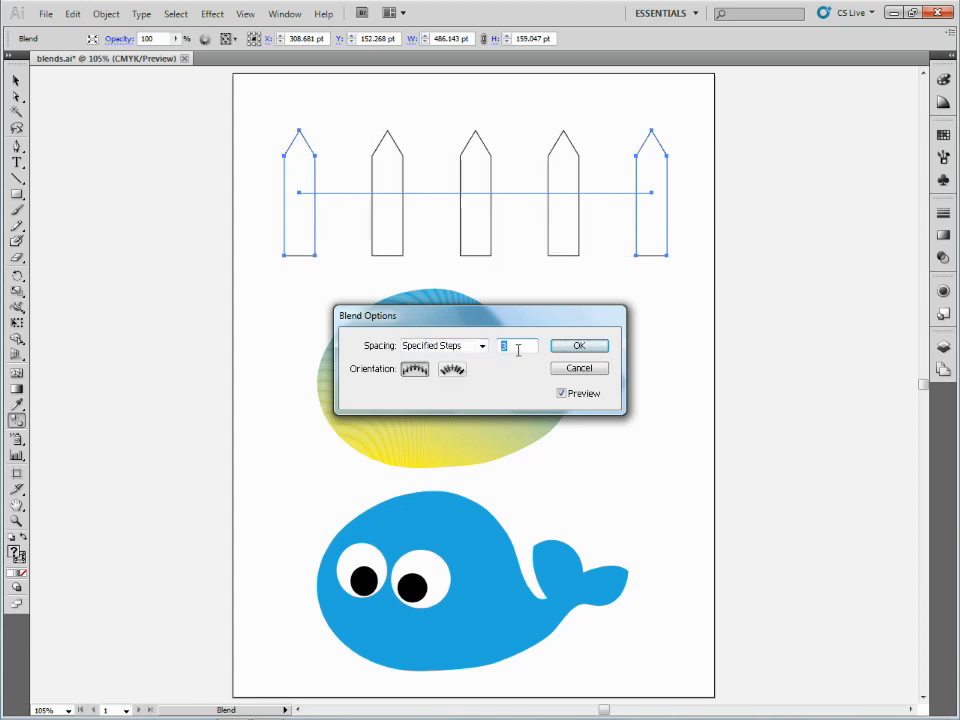
{"action": "type", "text": "9"}
{"action": "left_click", "coordinate": [565, 347]}
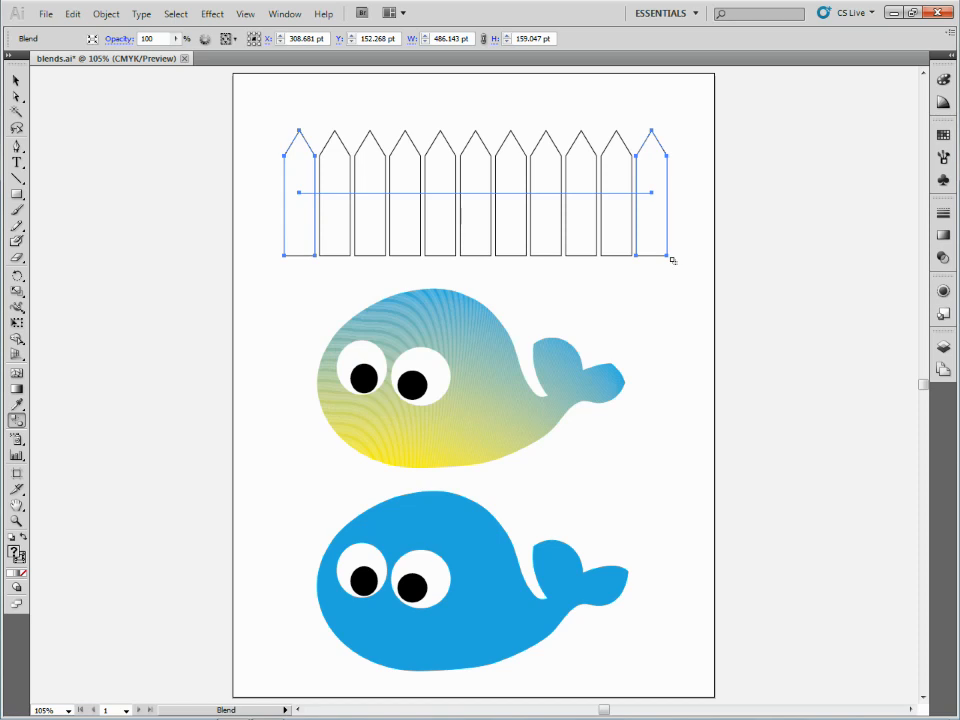
Try resizing the whole fence blend from its lower-right corner, and undo the change
{"action": "key", "text": "v"}
{"action": "left_click_drag", "start_coordinate": [668, 256], "coordinate": [720, 272]}
{"action": "key", "text": "a"}
{"action": "key", "text": "v"}
{"action": "key", "text": "ctrl+z"}
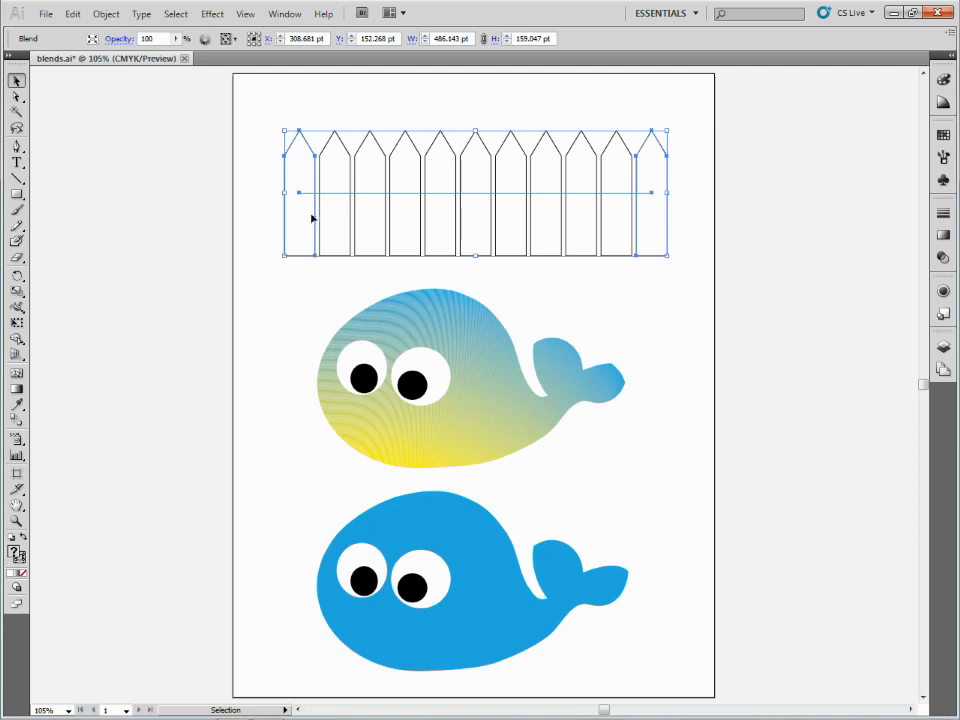
Isolate the fence blend, try shrinking its rightmost picket from the tip, and undo the resize
{"action": "double_click", "coordinate": [645, 167]}
{"action": "left_click", "coordinate": [659, 182]}
{"action": "left_click_drag", "start_coordinate": [652, 131], "coordinate": [652, 176]}
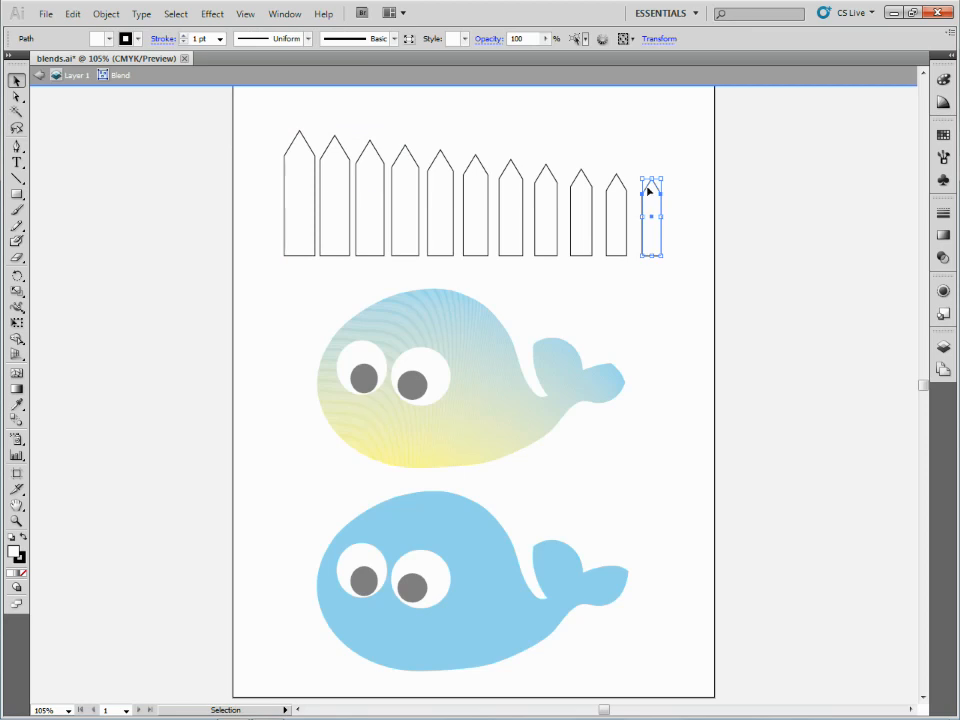
{"action": "key", "text": "ctrl+z"}
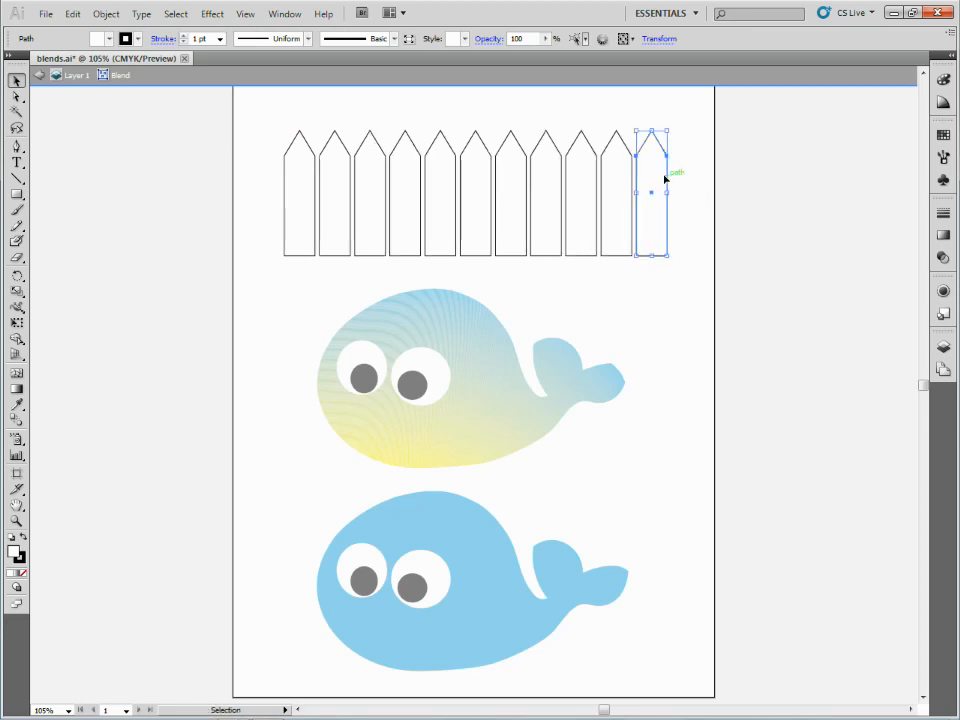
Try rotating the rightmost picket clockwise within the blend, and undo the rotation
{"action": "key", "text": "r"}
{"action": "left_click_drag", "start_coordinate": [671, 122], "coordinate": [748, 178]}
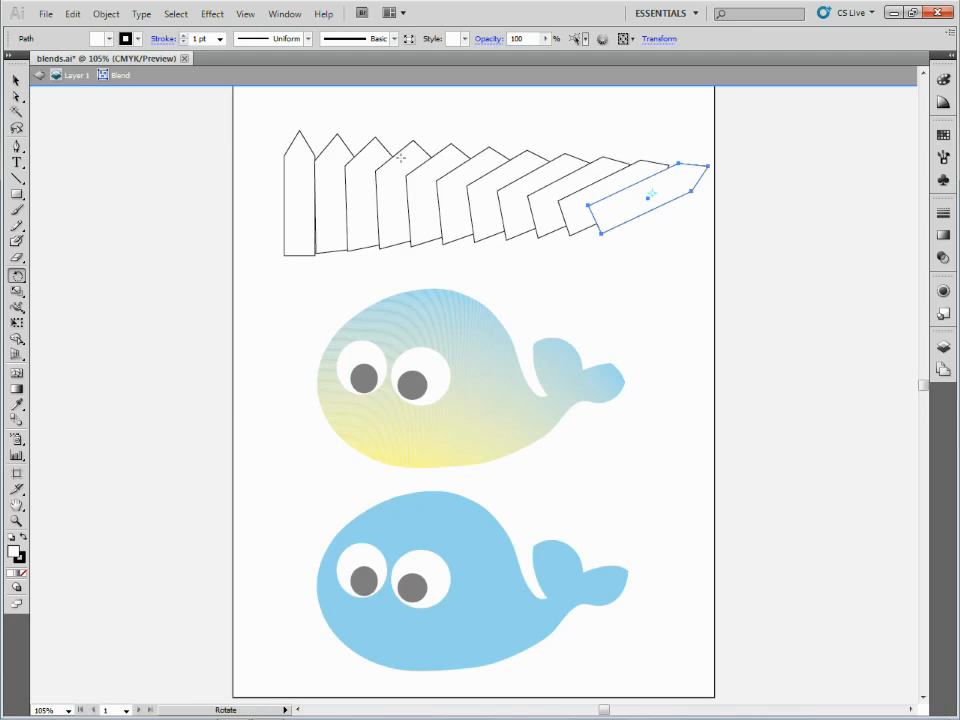
{"action": "key", "text": "ctrl+z"}
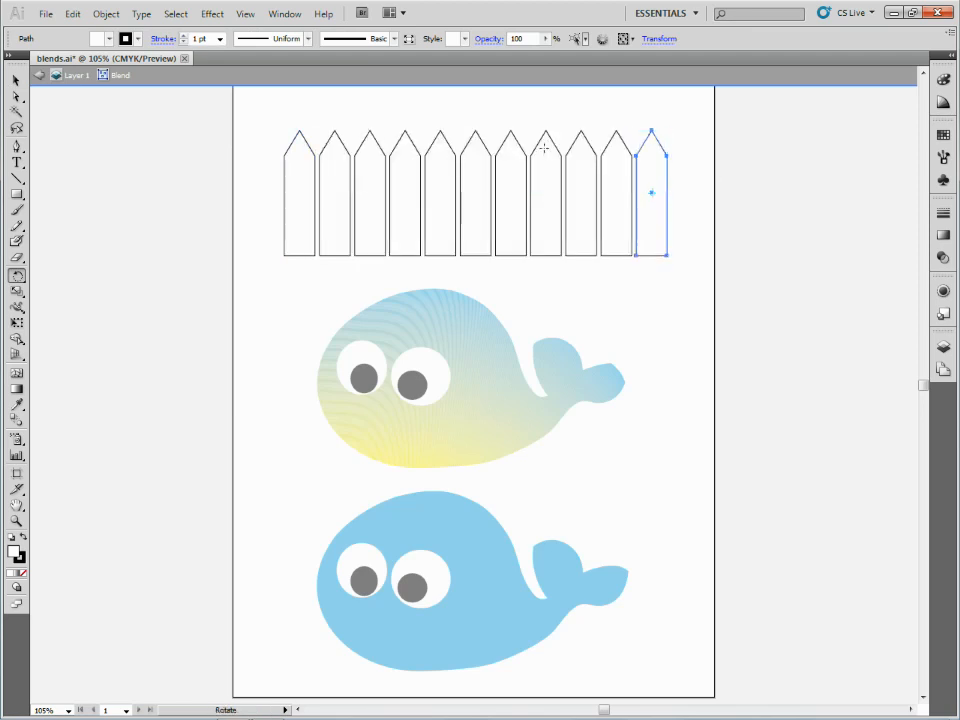
Select the blend's spine and stretch it rightward to about 652 pt wide
{"action": "key", "text": "v"}
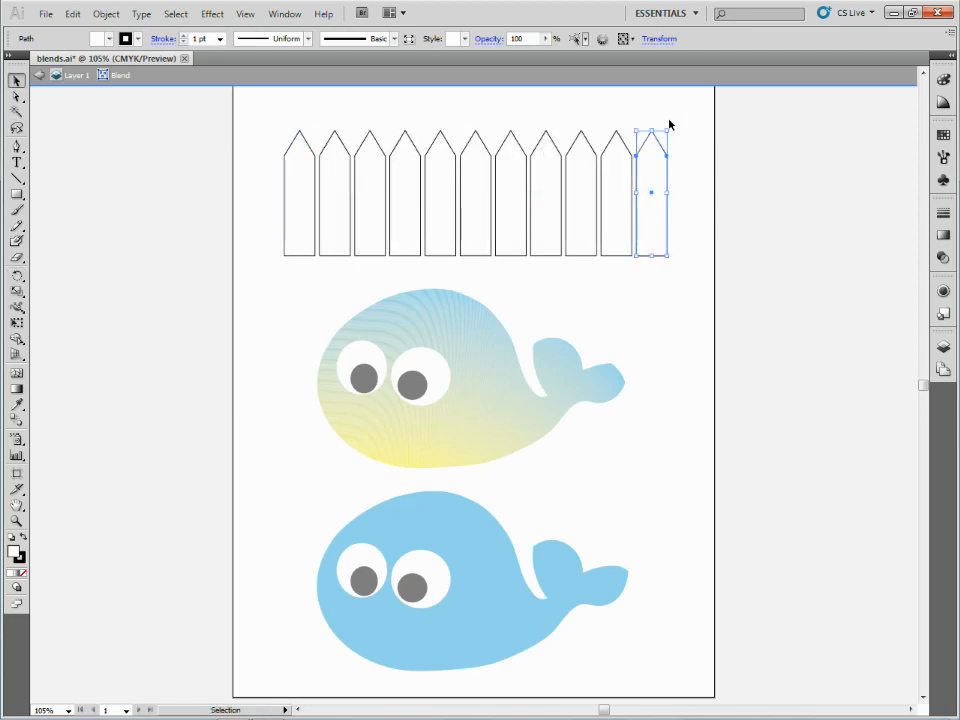
{"action": "left_click", "coordinate": [540, 194]}
{"action": "left_click_drag", "start_coordinate": [652, 193], "coordinate": [812, 196]}
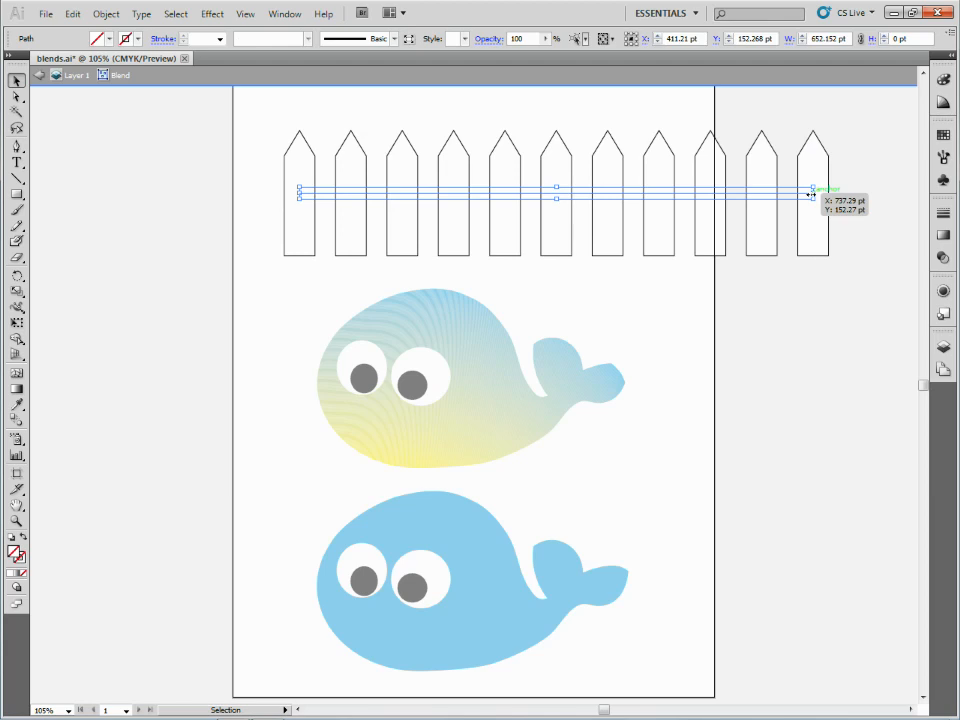
Convert both end anchors of the spine to smooth points and pull their handles inward to form a shallow downward arc
{"action": "key", "text": "a"}
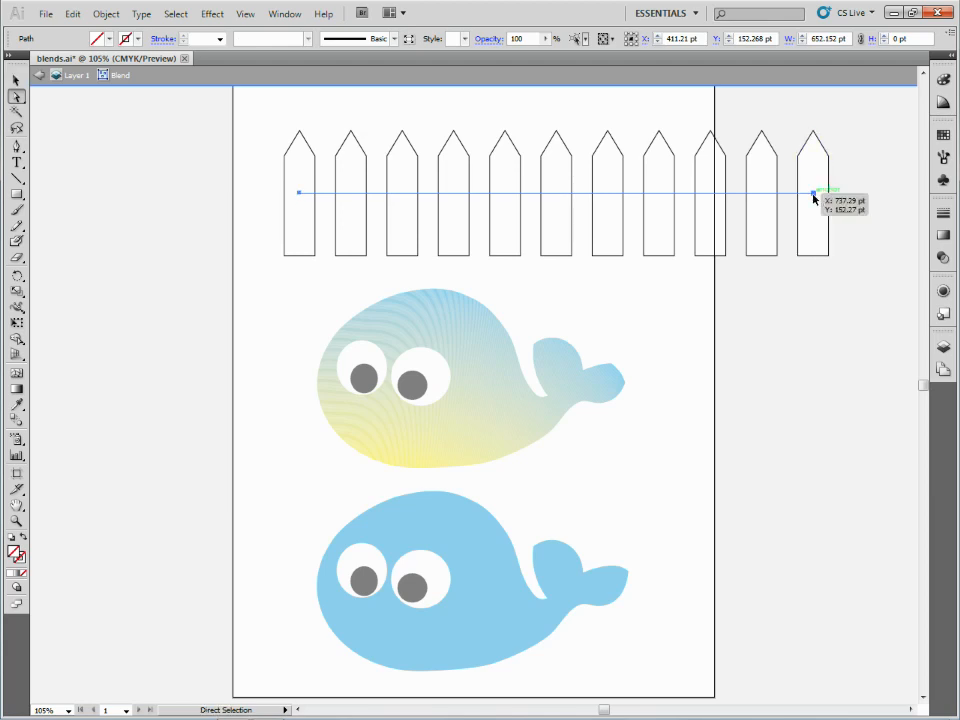
{"action": "left_click", "coordinate": [812, 192]}
{"action": "left_click", "coordinate": [145, 39]}
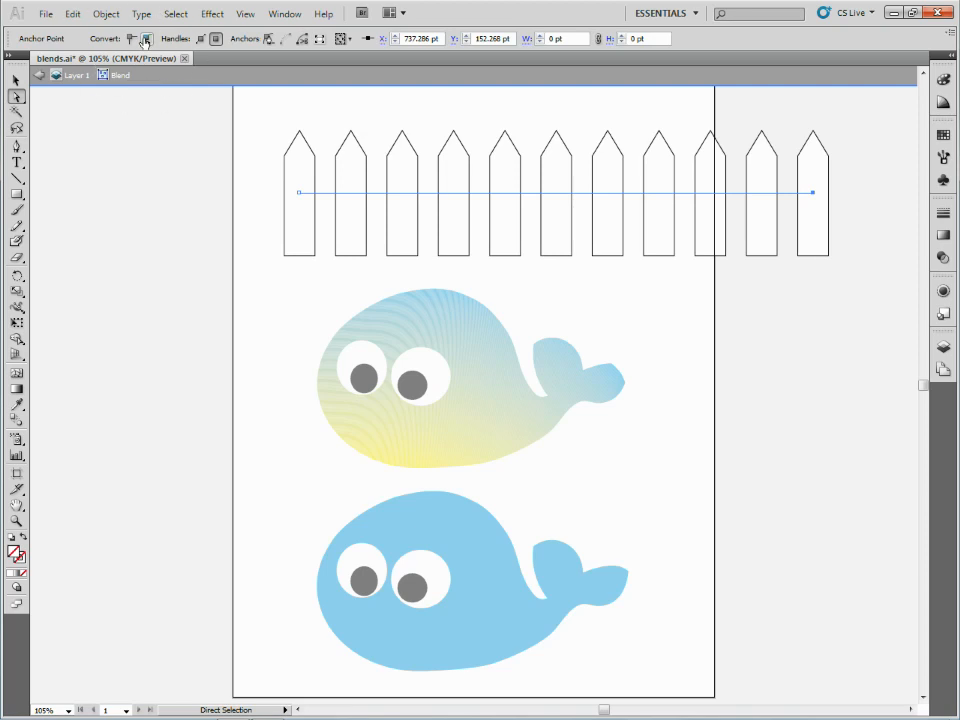
{"action": "left_click_drag", "start_coordinate": [813, 321], "coordinate": [620, 270]}
{"action": "key", "text": "ctrl"}
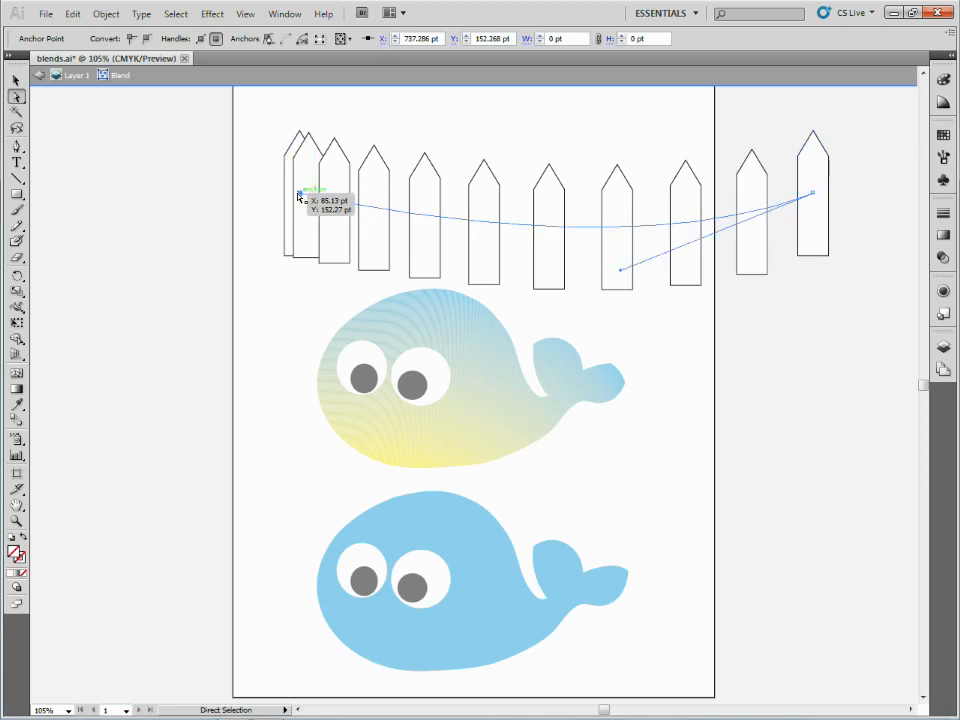
{"action": "left_click", "coordinate": [298, 193]}
{"action": "left_click", "coordinate": [146, 39]}
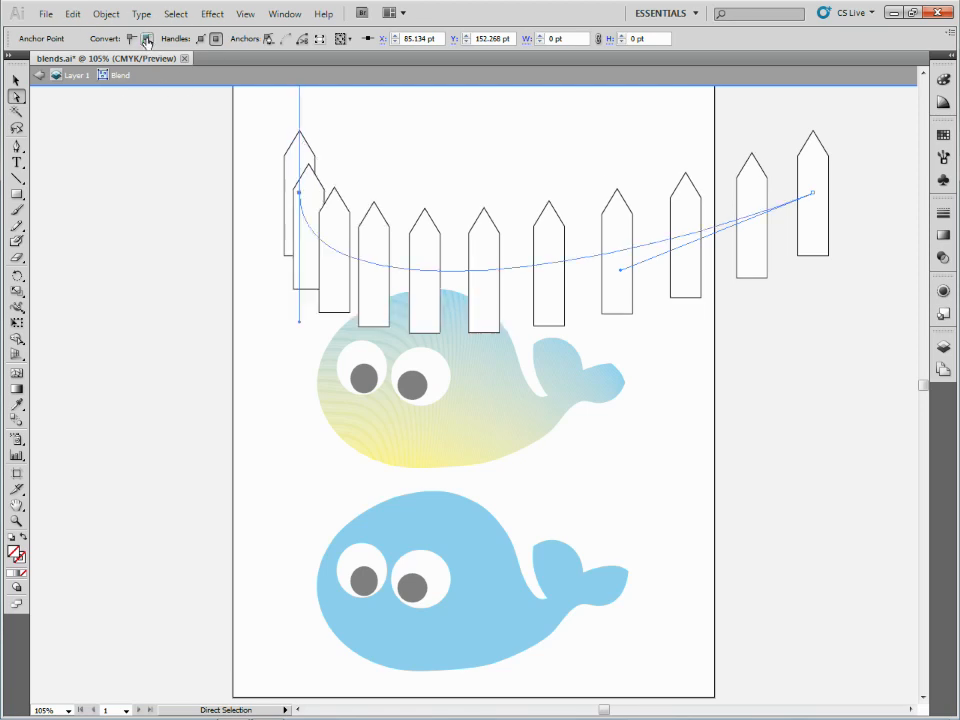
{"action": "left_click_drag", "start_coordinate": [298, 322], "coordinate": [490, 247]}
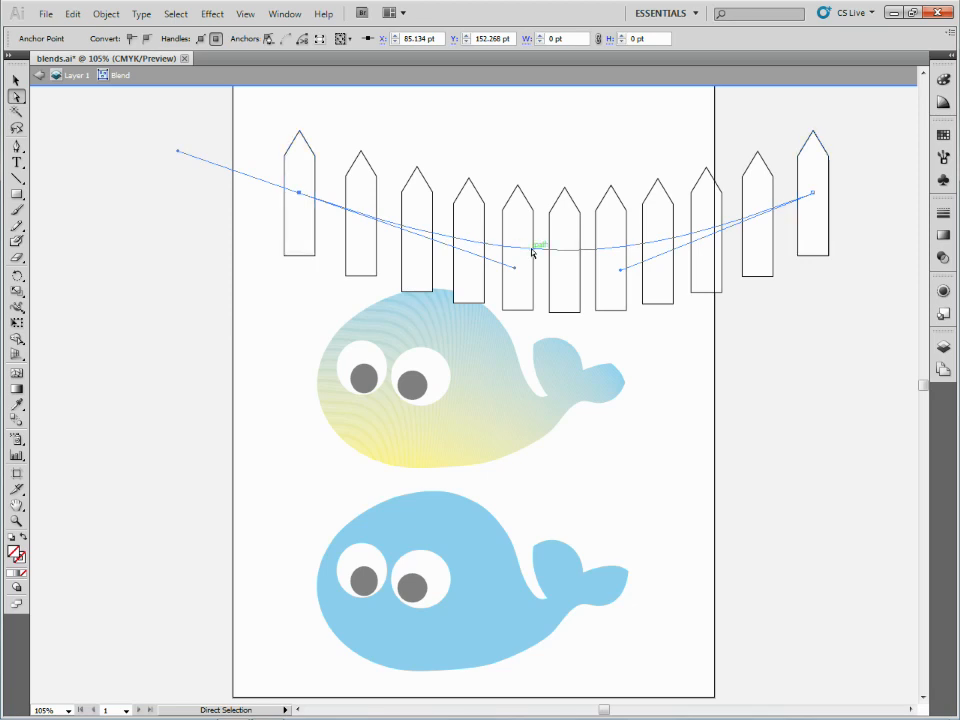
Leave isolation mode and move the curved fence blend up and left to about X 234 pt, Y 89 pt
{"action": "key", "text": "v"}
{"action": "left_click", "coordinate": [501, 122]}
{"action": "left_click_drag", "start_coordinate": [552, 224], "coordinate": [414, 175]}
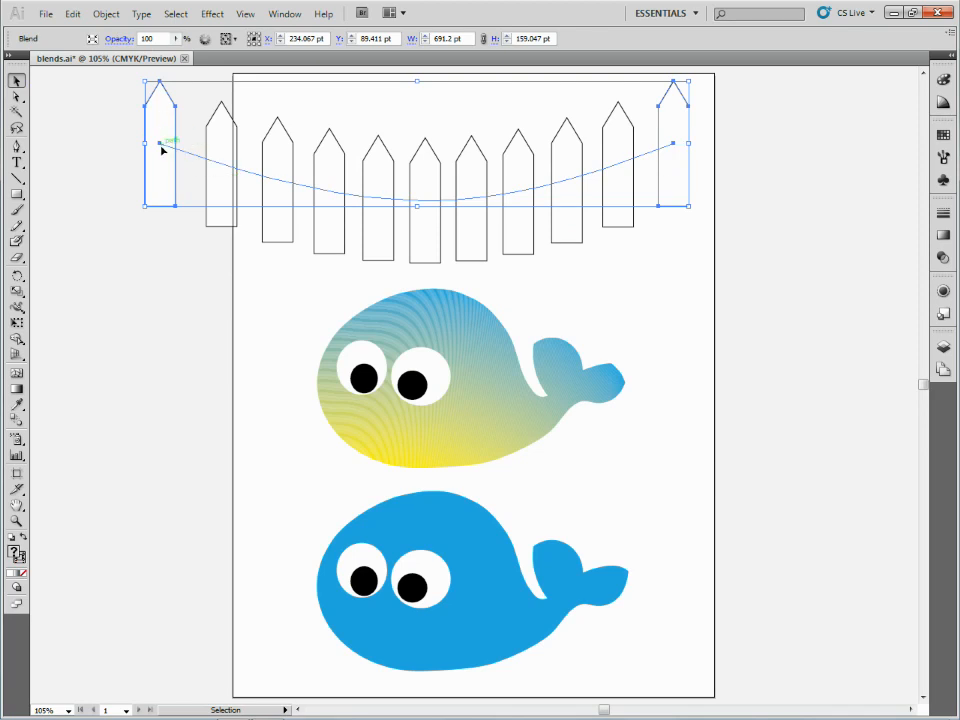
Isolate the blend, fill its rightmost picket with the yellow swatch, and leave isolation mode
{"action": "double_click", "coordinate": [674, 126]}
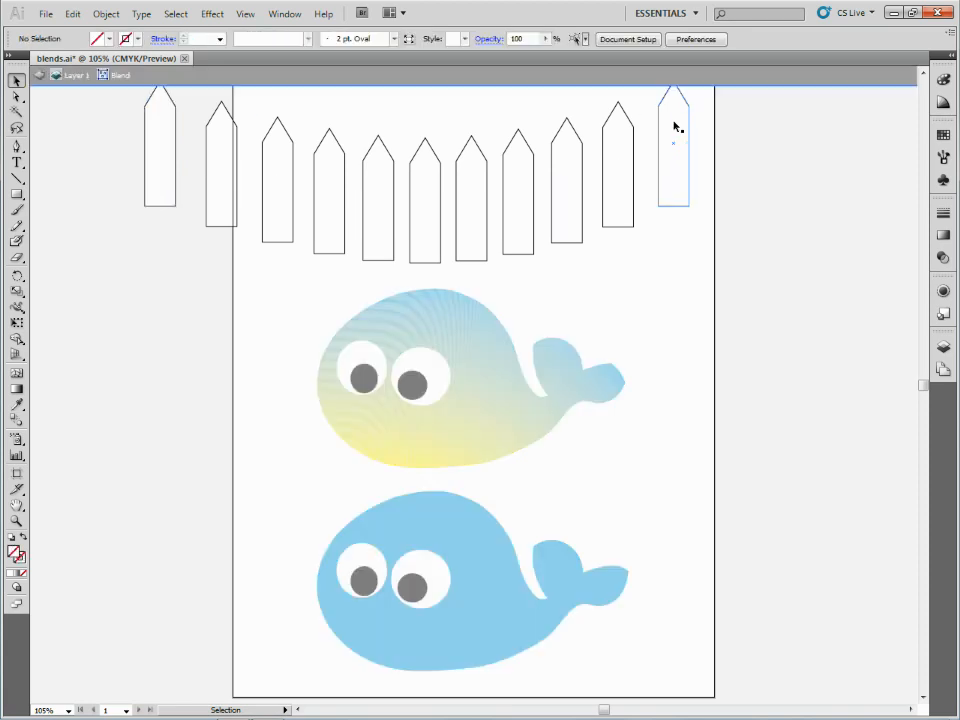
{"action": "left_click", "coordinate": [674, 126]}
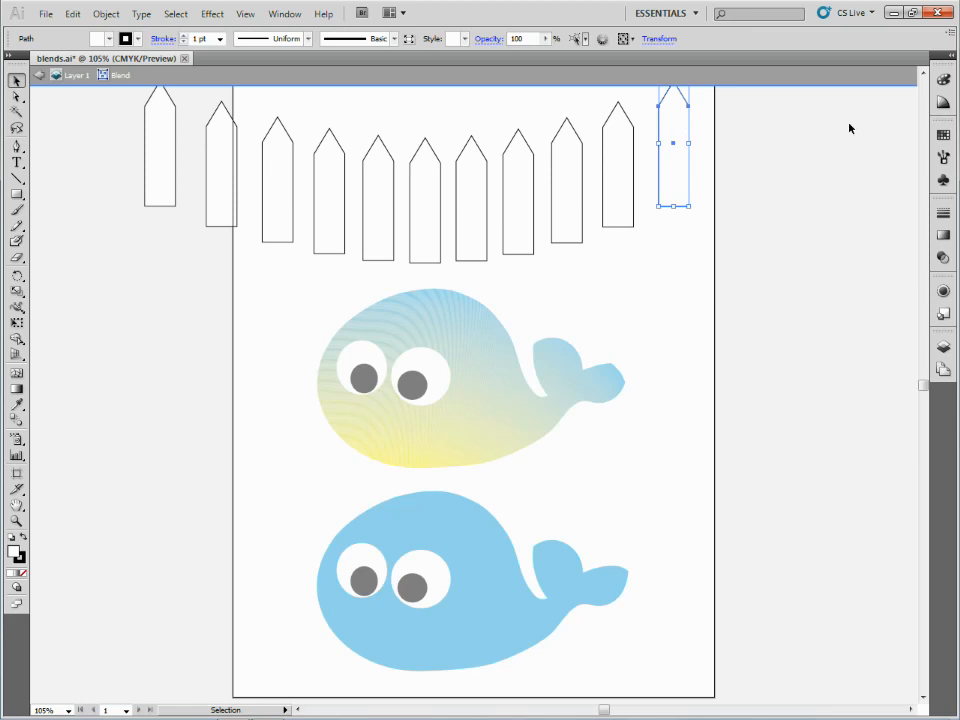
{"action": "left_click", "coordinate": [943, 134]}
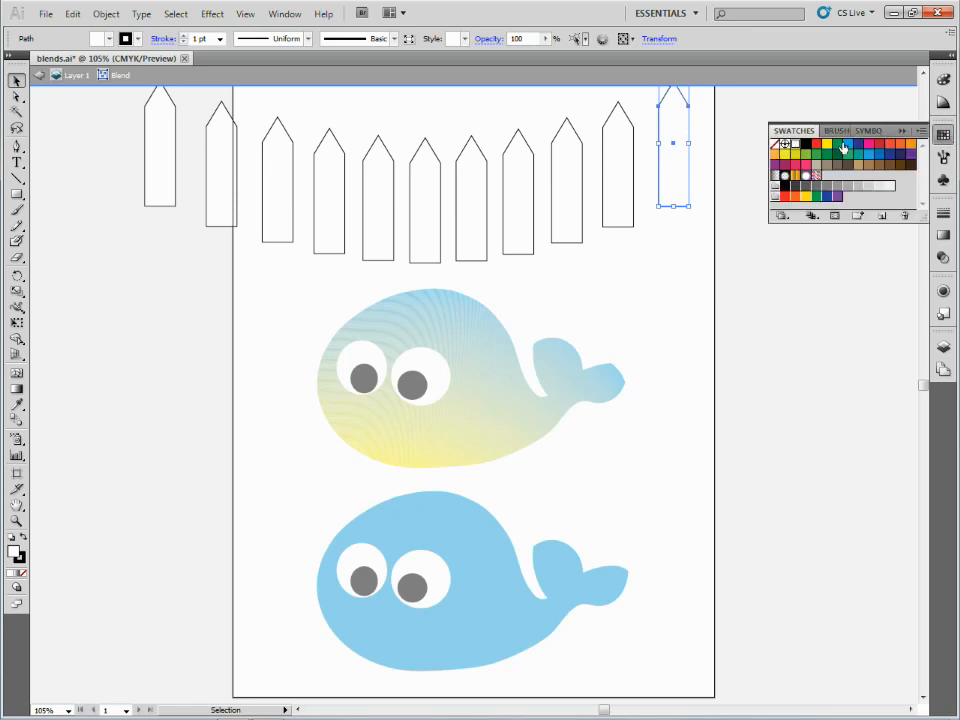
{"action": "left_click", "coordinate": [827, 144]}
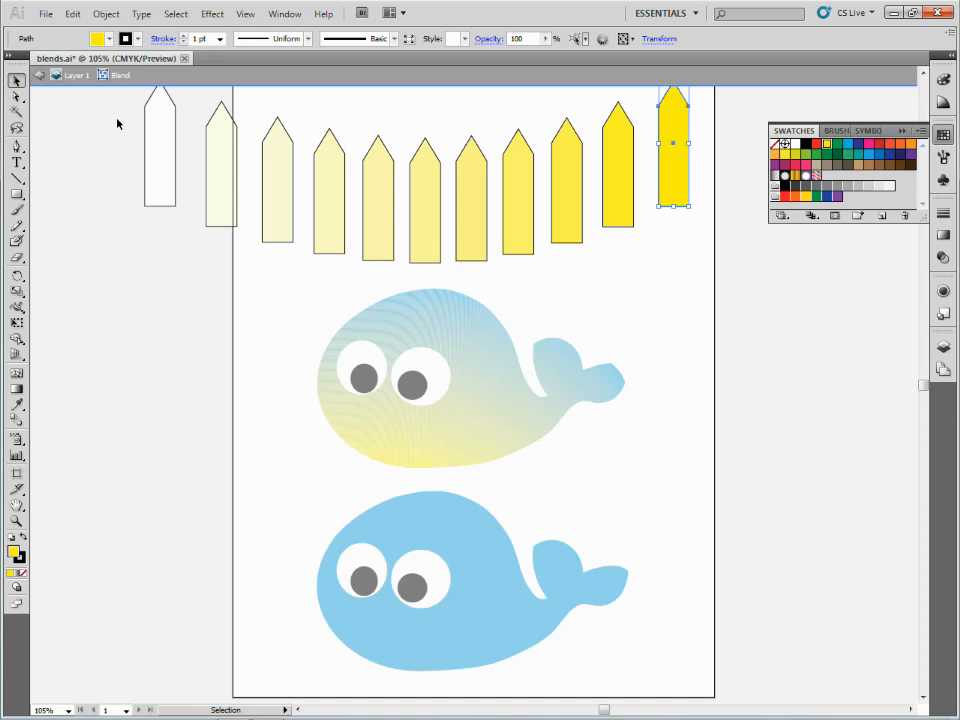
{"action": "left_click", "coordinate": [948, 137]}
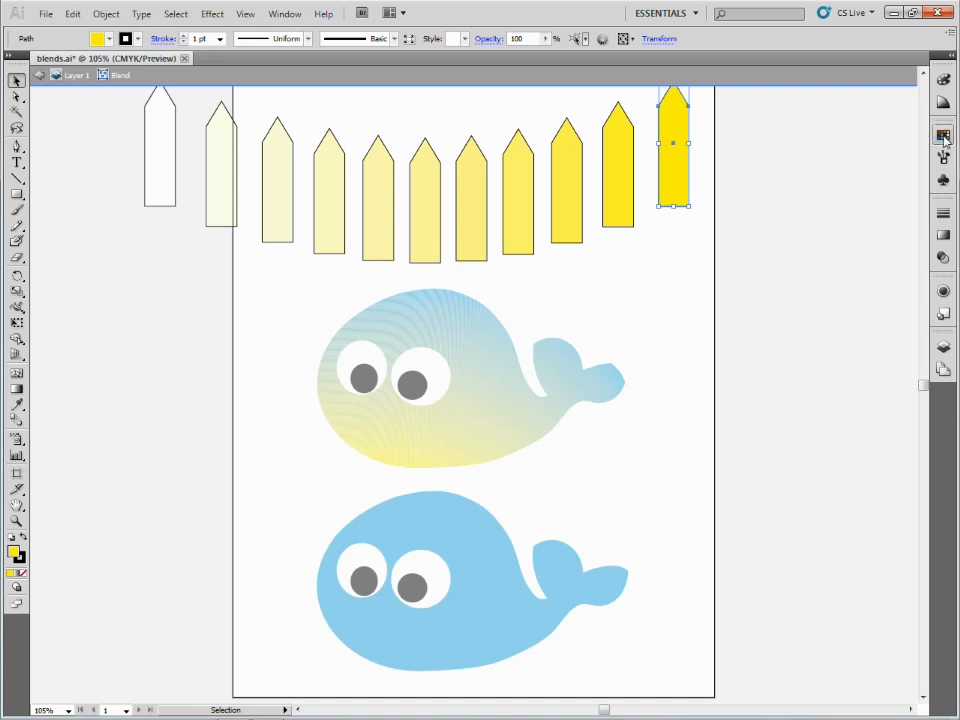
{"action": "left_click", "coordinate": [740, 145]}
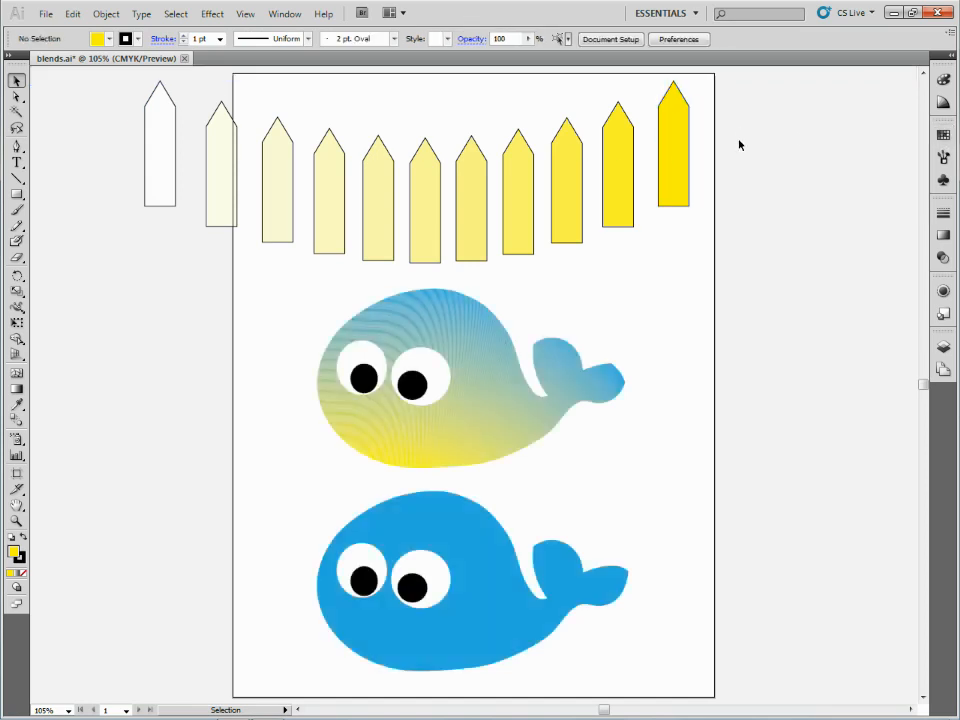
Select the fence blend and expand it into individual editable pickets
{"action": "left_click", "coordinate": [567, 163]}
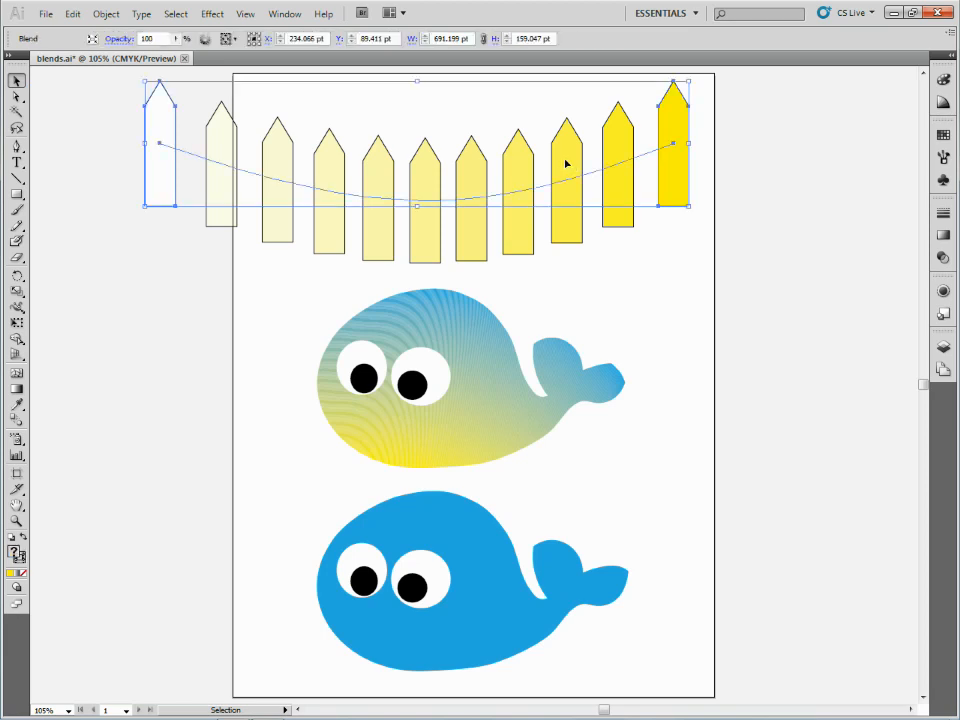
{"action": "left_click", "coordinate": [104, 15]}
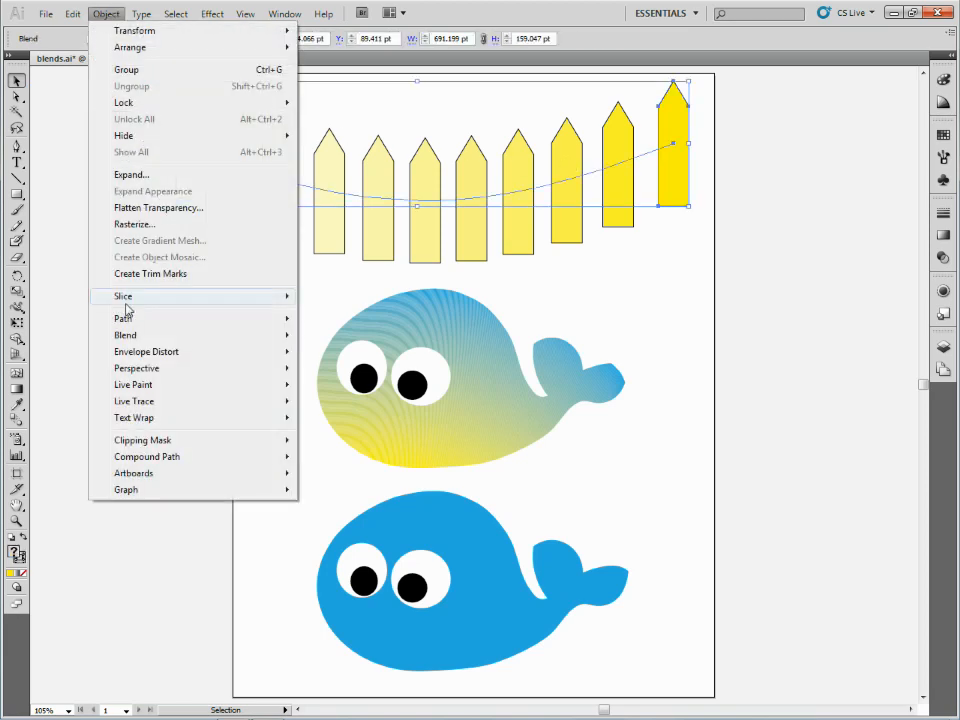
{"action": "mouse_move", "coordinate": [208, 338]}
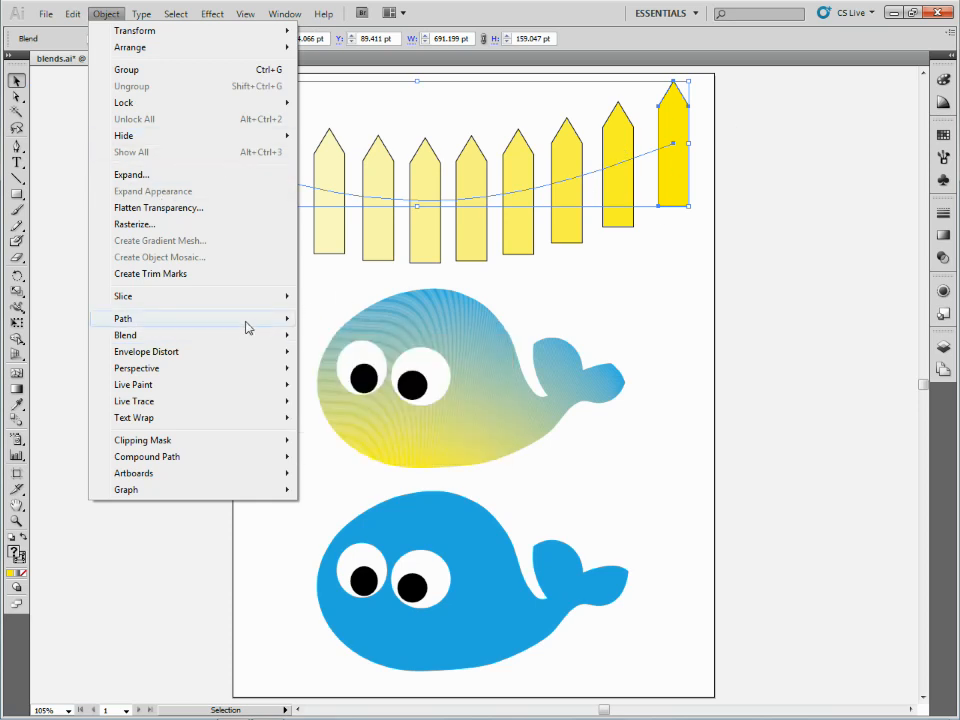
{"action": "mouse_move", "coordinate": [239, 329]}
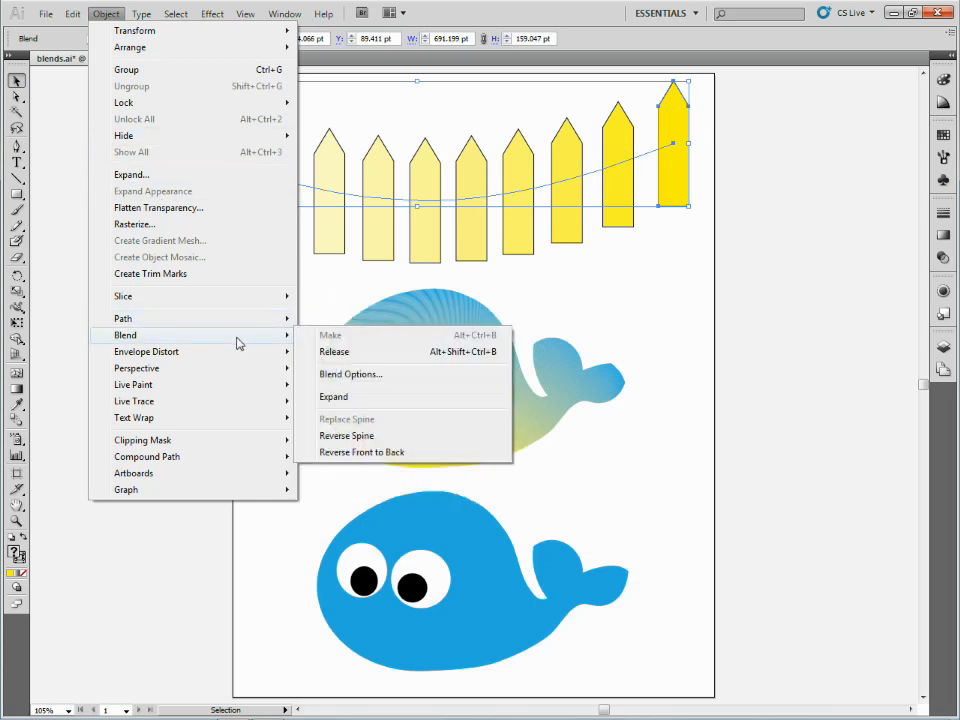
{"action": "left_click", "coordinate": [341, 398]}
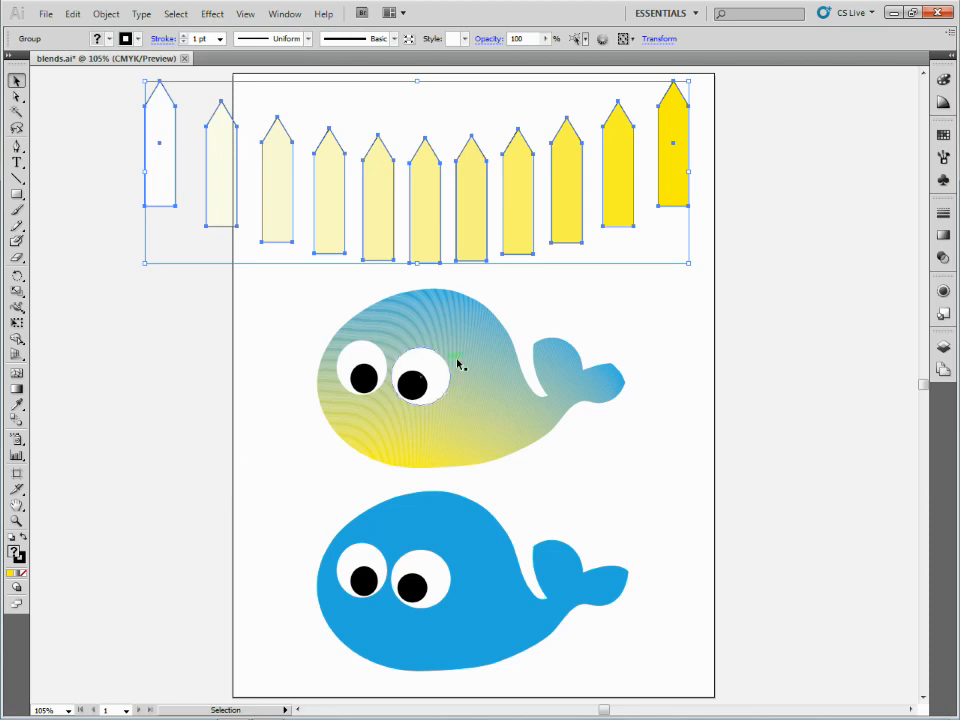
Deselect the expanded fence and examine the whales' hidden blend curves in outline view before returning to preview
{"action": "left_click_drag", "start_coordinate": [649, 321], "coordinate": [452, 240]}
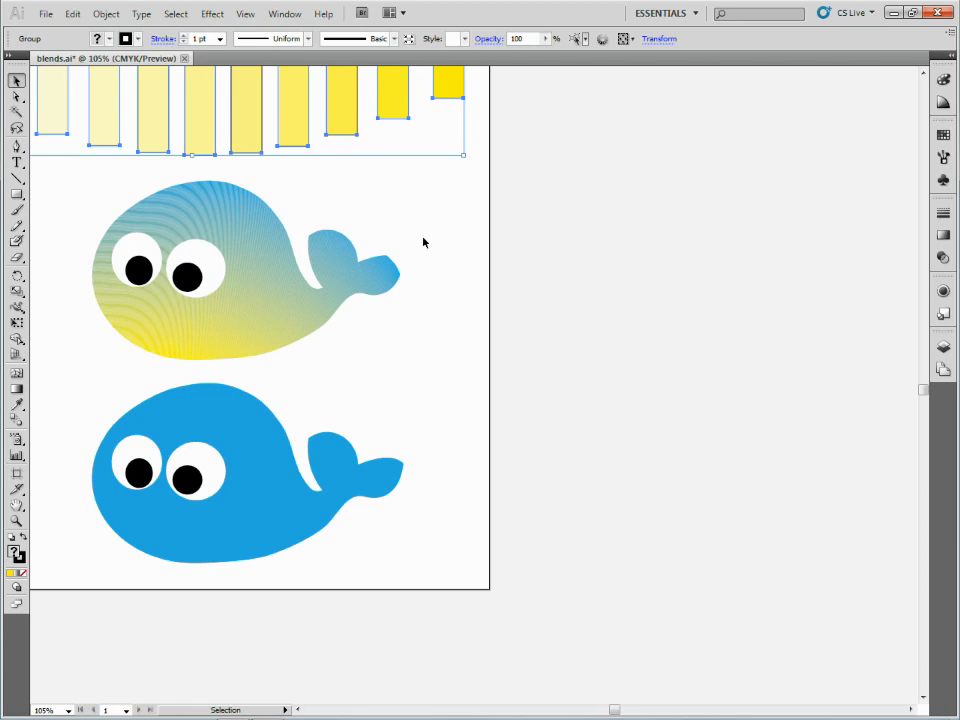
{"action": "key", "text": "ctrl+shift+a"}
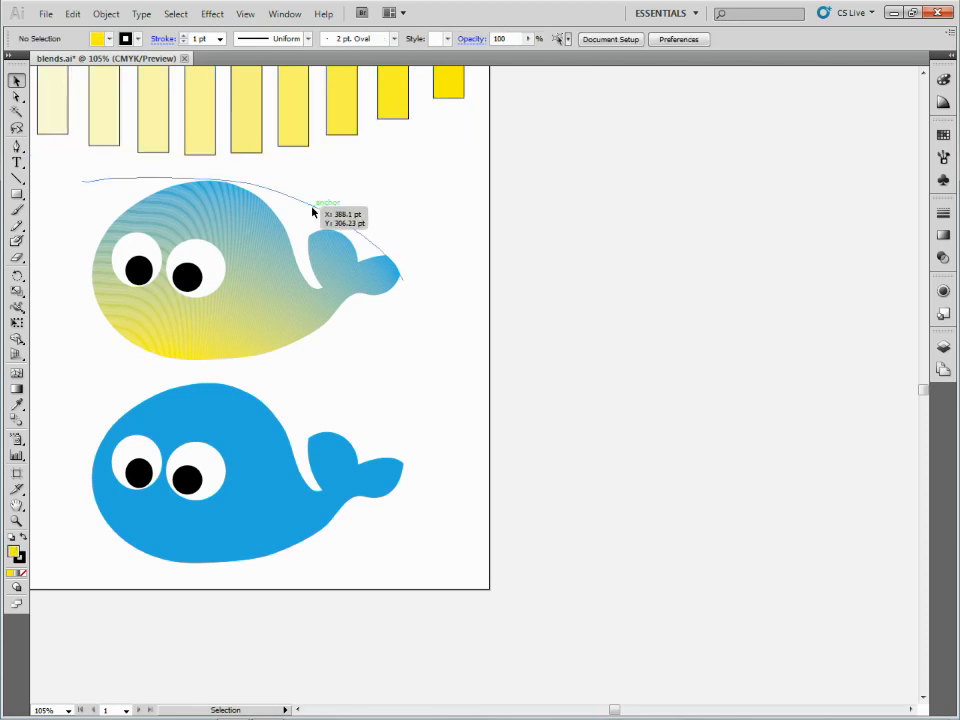
{"action": "key", "text": "a"}
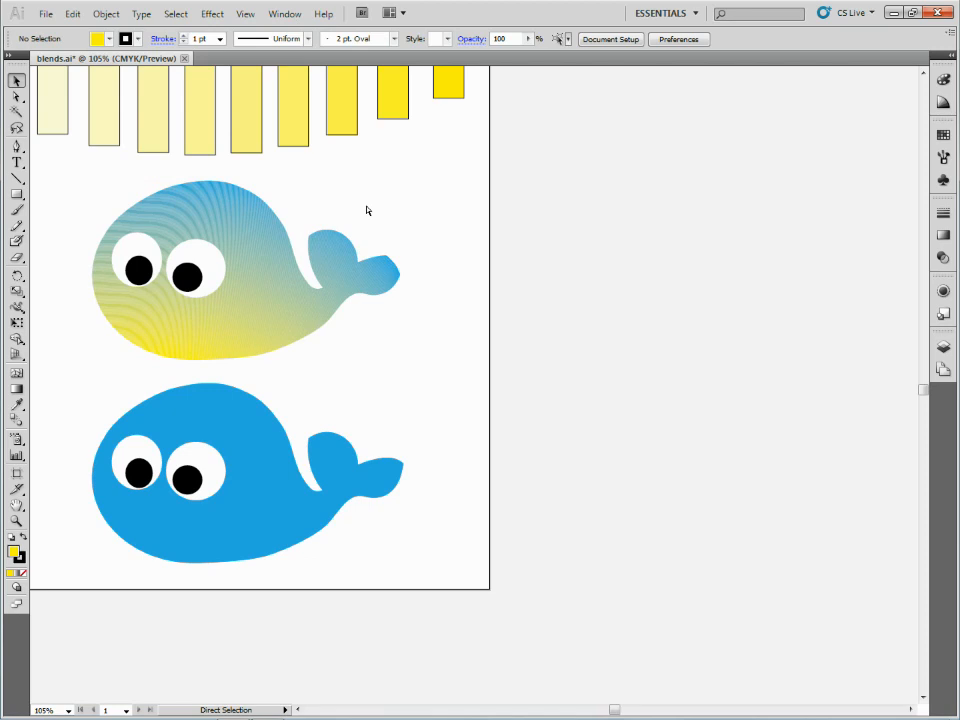
{"action": "key", "text": "ctrl+y"}
{"action": "key", "text": "v"}
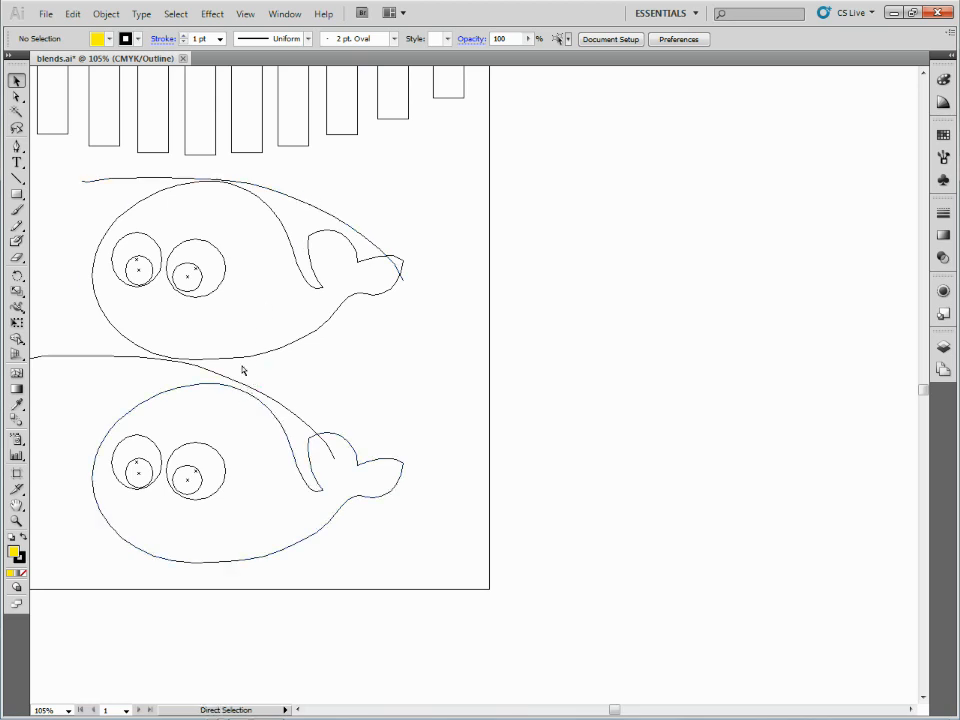
{"action": "key", "text": "ctrl+y"}
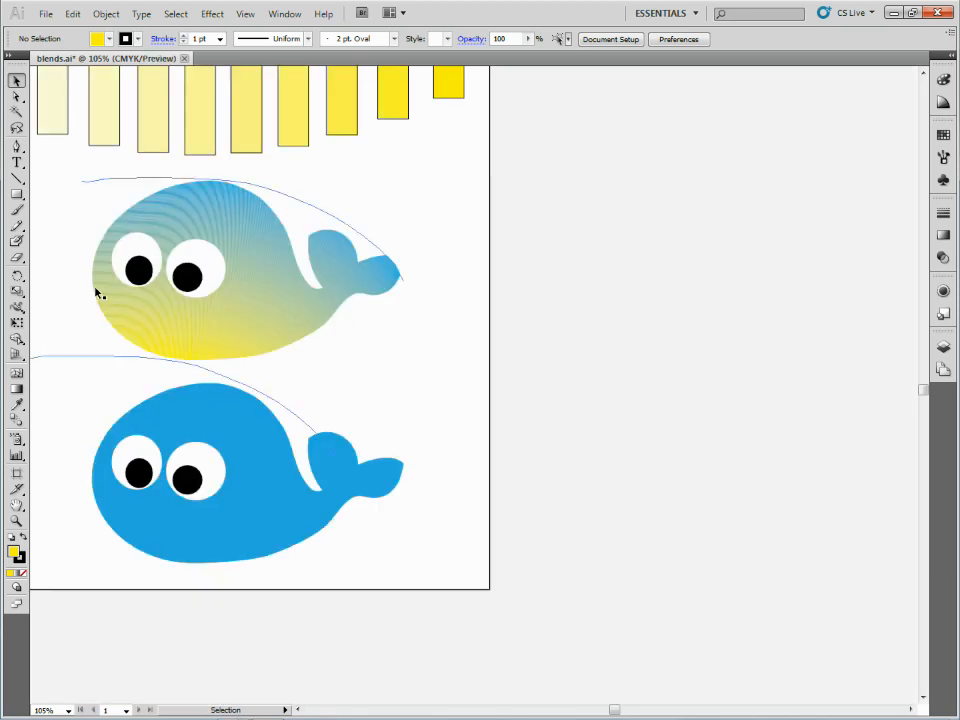
Draw a downward-sloping freehand curve beside the whales with the Pencil tool and give it a yellow stroke
{"action": "left_click", "coordinate": [16, 225]}
{"action": "left_click_drag", "start_coordinate": [535, 247], "coordinate": [839, 375]}
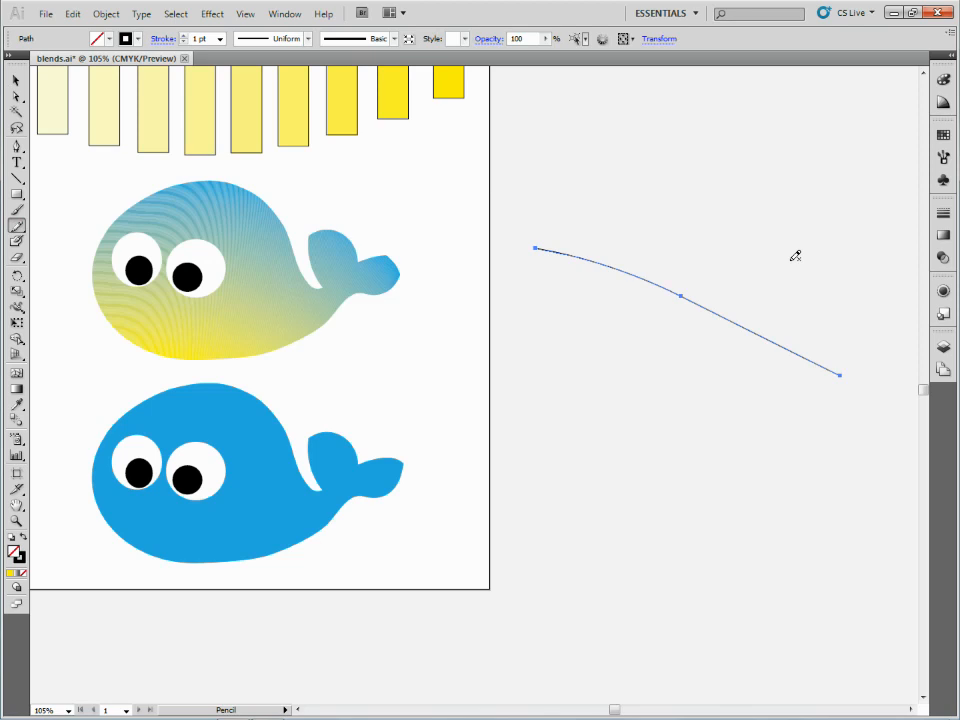
{"action": "key", "text": "v"}
{"action": "left_click", "coordinate": [943, 134]}
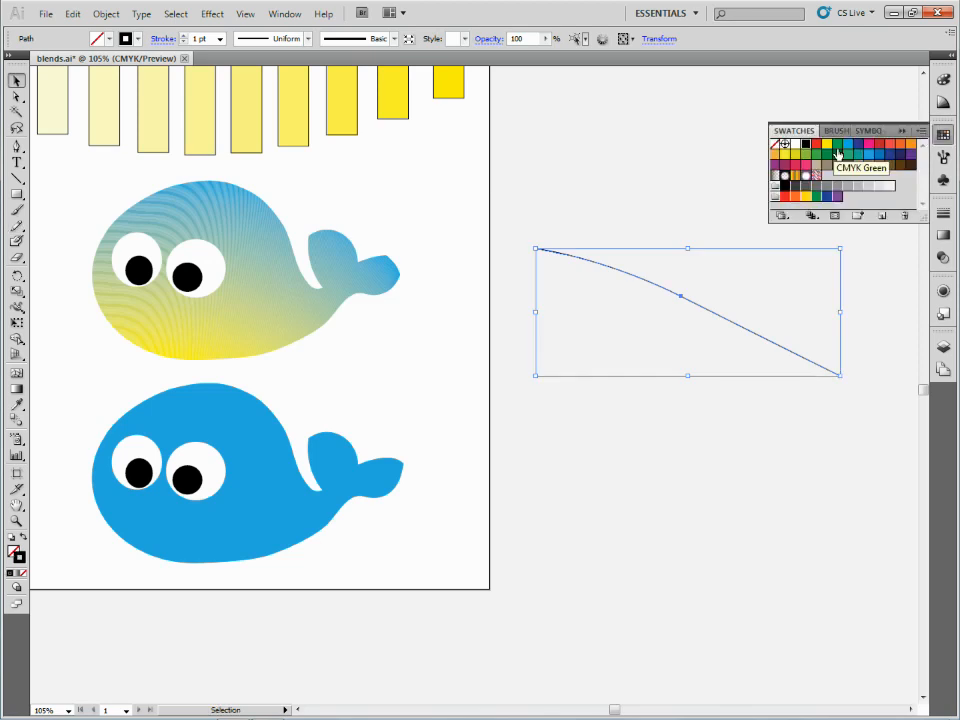
{"action": "left_click", "coordinate": [826, 143]}
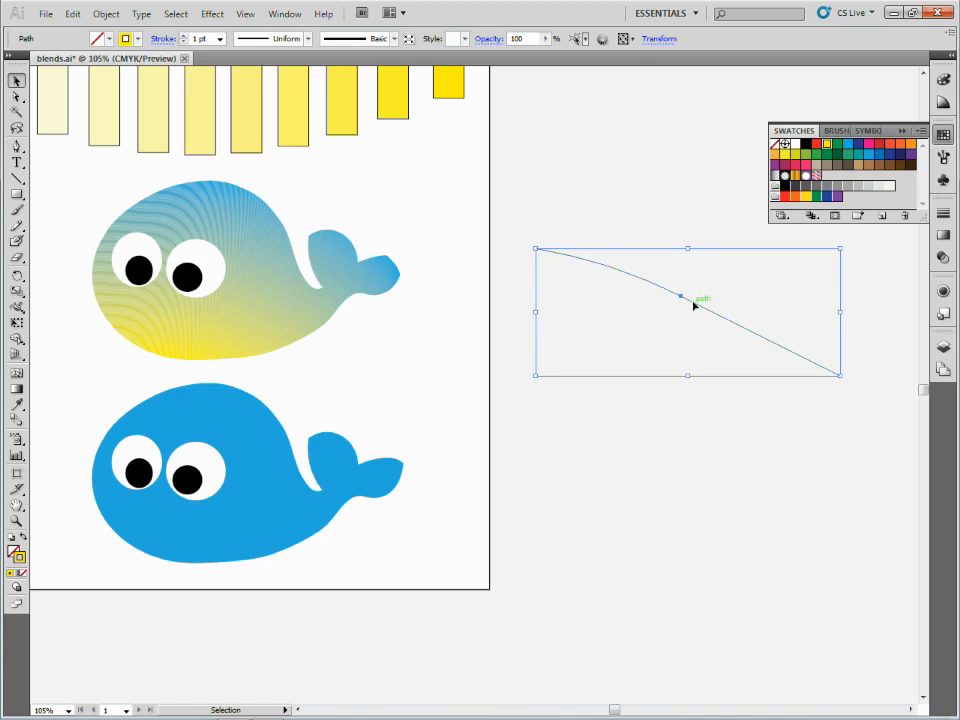
Move the curve lower and stroke it blue, place a yellow-stroked duplicate above it, and clear the selection
{"action": "mouse_move", "coordinate": [693, 305]}
{"action": "left_mouse_down"}
{"action": "mouse_move", "coordinate": [609, 519]}
{"action": "mouse_move", "coordinate": [616, 503]}
{"action": "left_mouse_up"}
{"action": "left_click", "coordinate": [848, 145]}
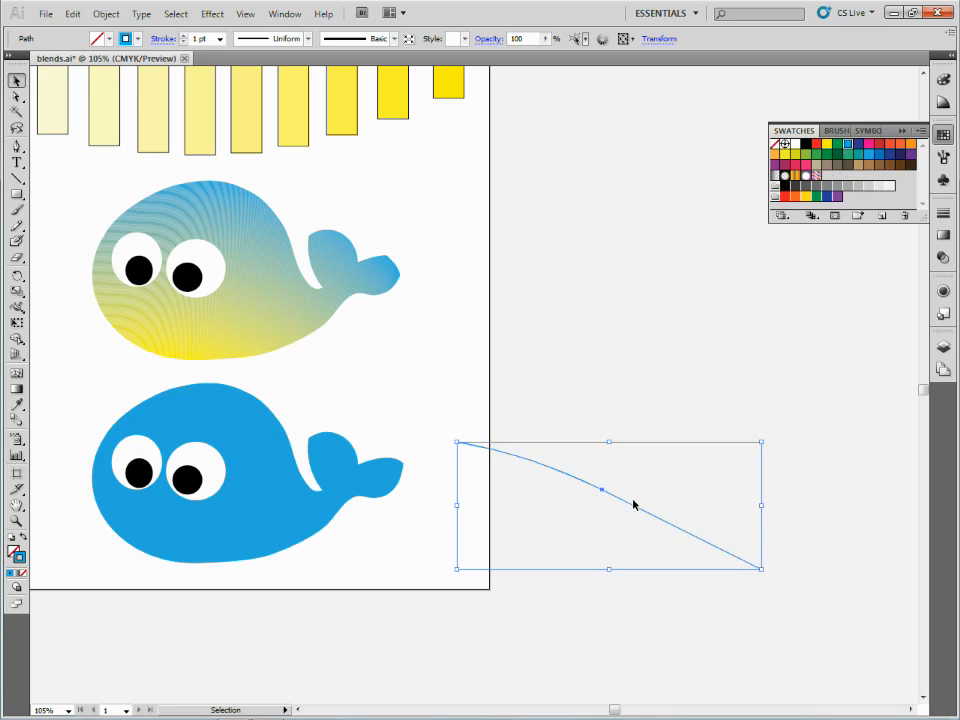
{"action": "left_click_drag", "start_coordinate": [631, 508], "coordinate": [699, 306]}
{"action": "left_click", "coordinate": [826, 143]}
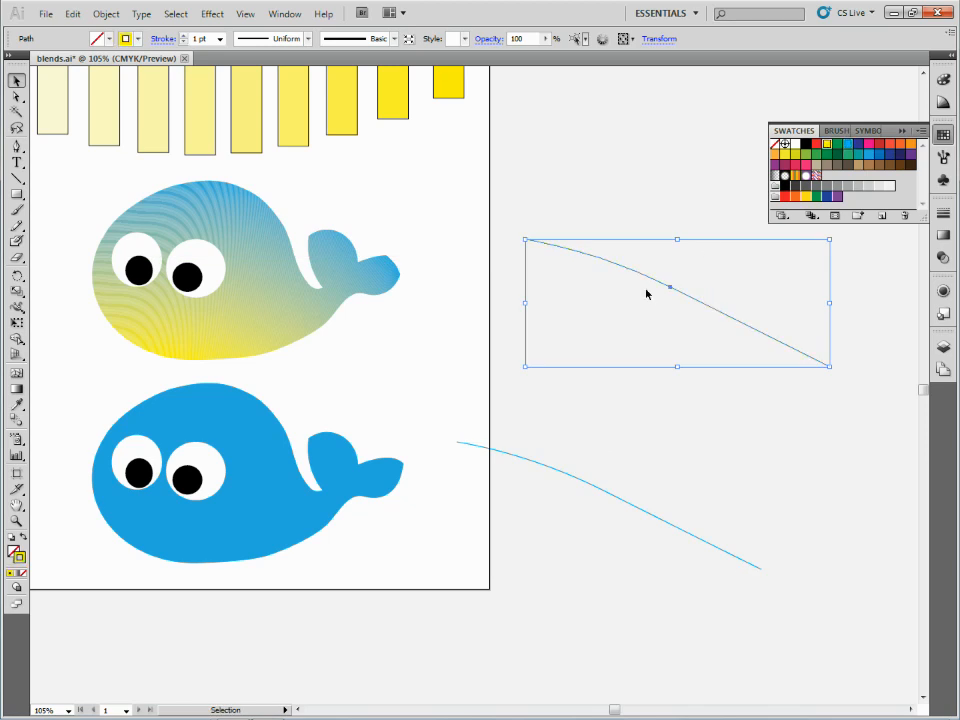
{"action": "left_click", "coordinate": [626, 240]}
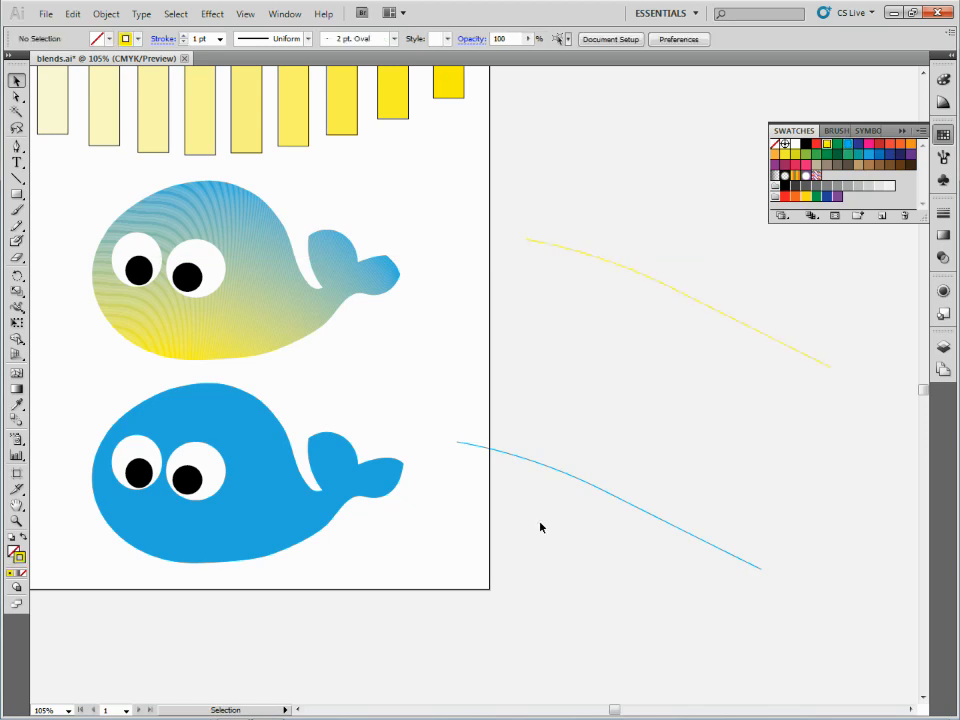
Set the blend spacing to Smooth Color in the blend options
{"action": "double_click", "coordinate": [17, 421]}
{"action": "left_click", "coordinate": [484, 346]}
{"action": "left_click", "coordinate": [465, 357]}
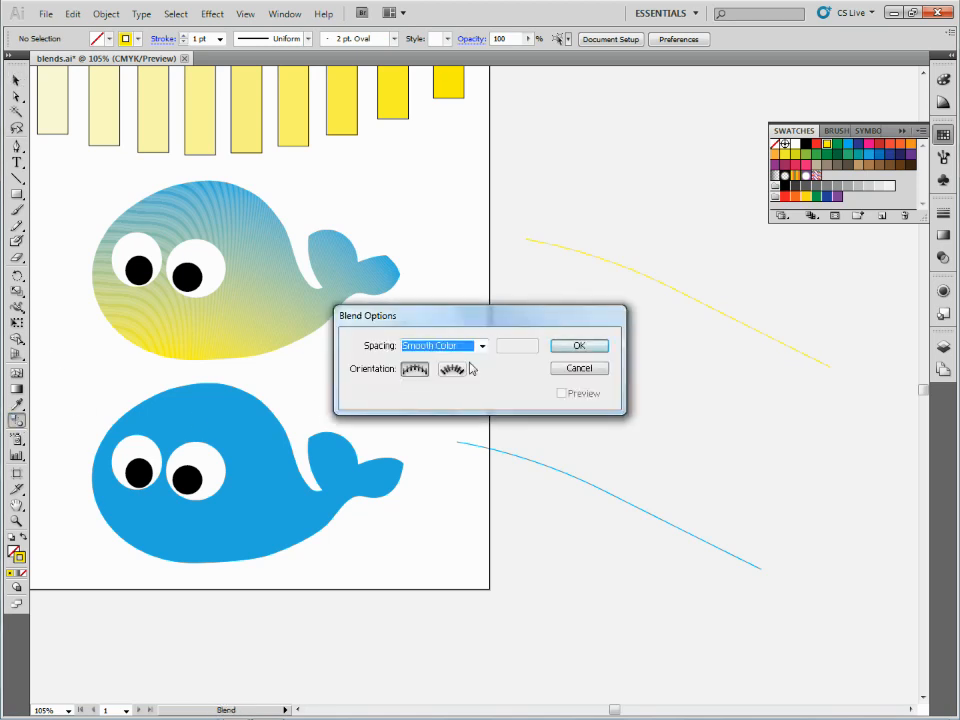
{"action": "left_click", "coordinate": [578, 347]}
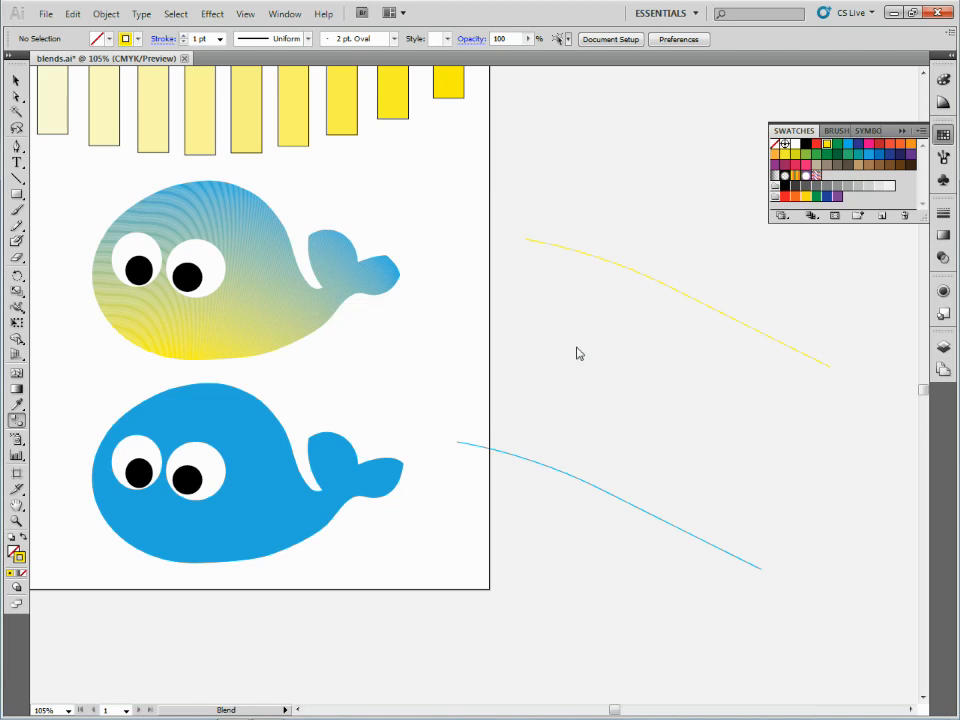
Try blending the yellow and blue curves from their middle sections, and undo the blend
{"action": "left_click", "coordinate": [661, 287]}
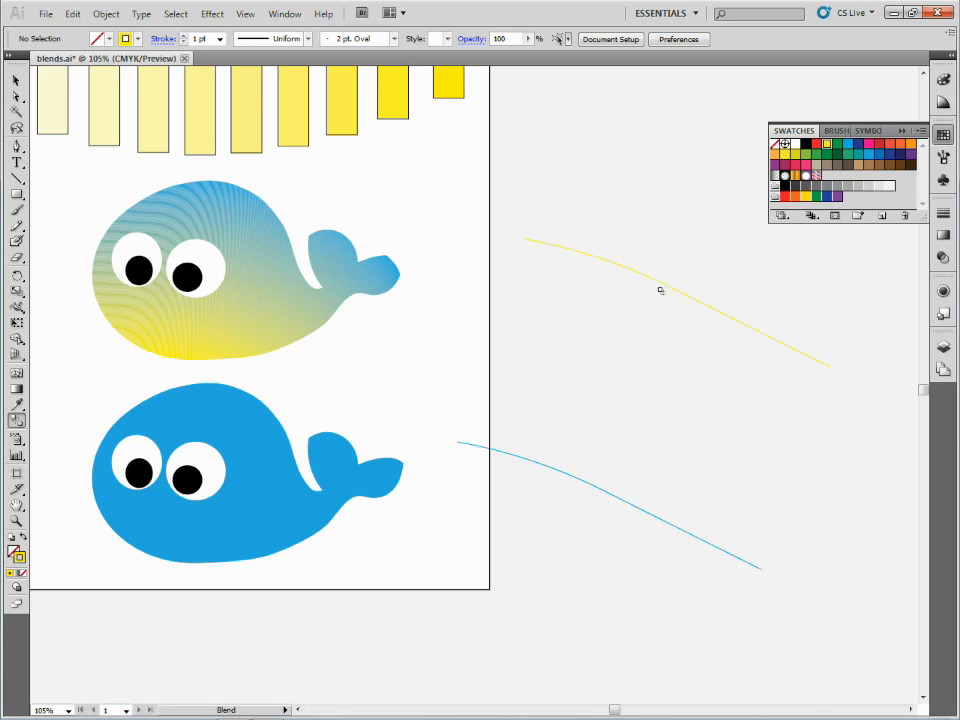
{"action": "left_click", "coordinate": [580, 482]}
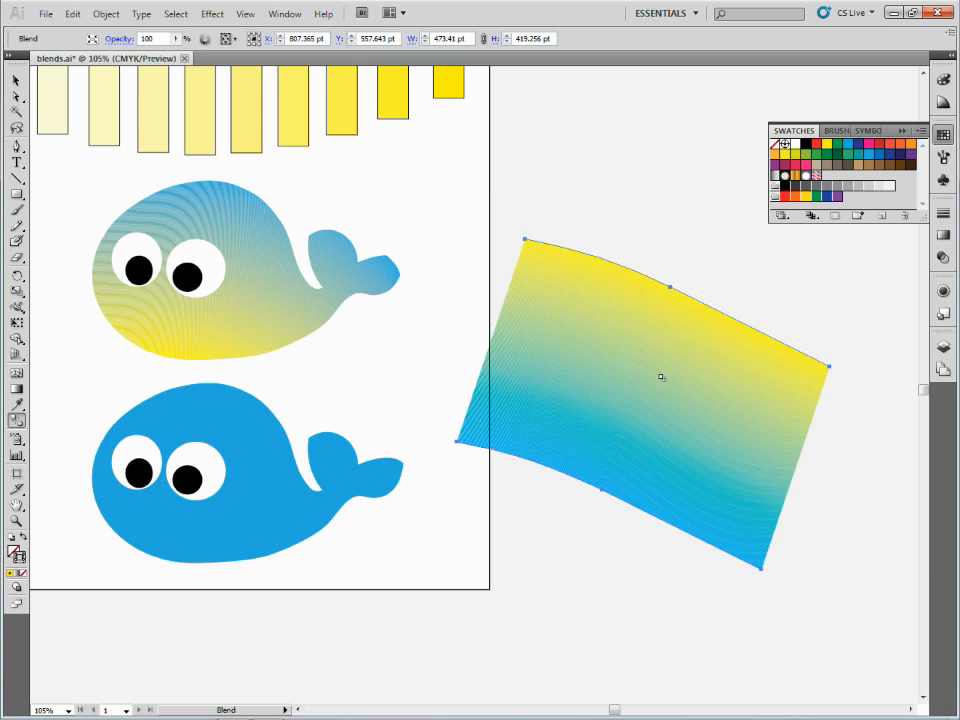
{"action": "key", "text": "ctrl+z"}
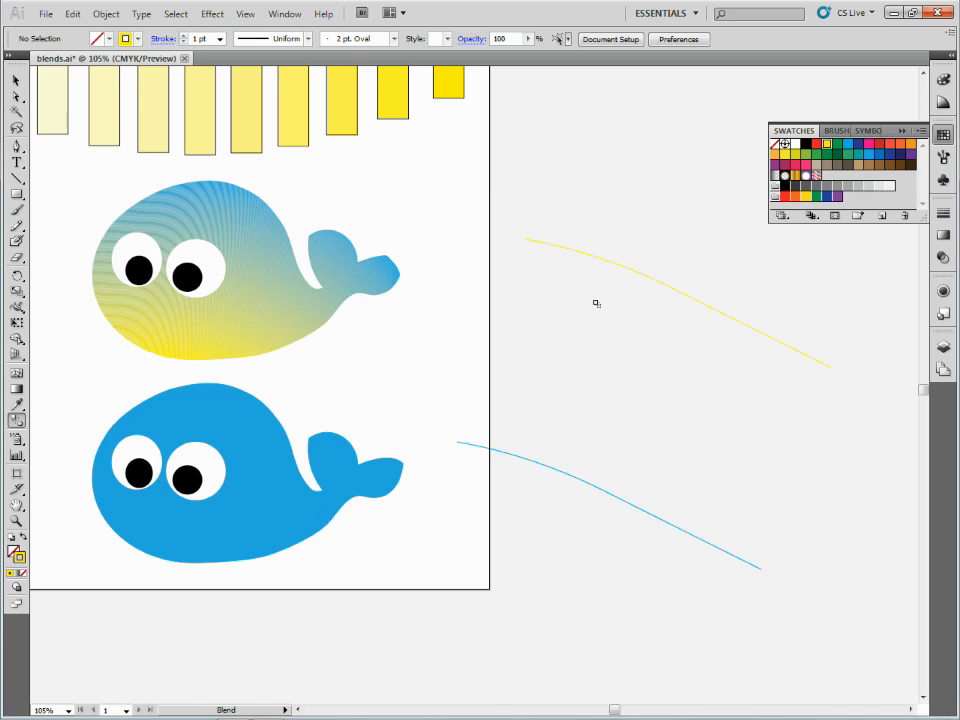
Try a twisted blend from the yellow curve's left end to the blue curve's right end, reshape its blue left anchor, and undo both changes
{"action": "left_click", "coordinate": [526, 239]}
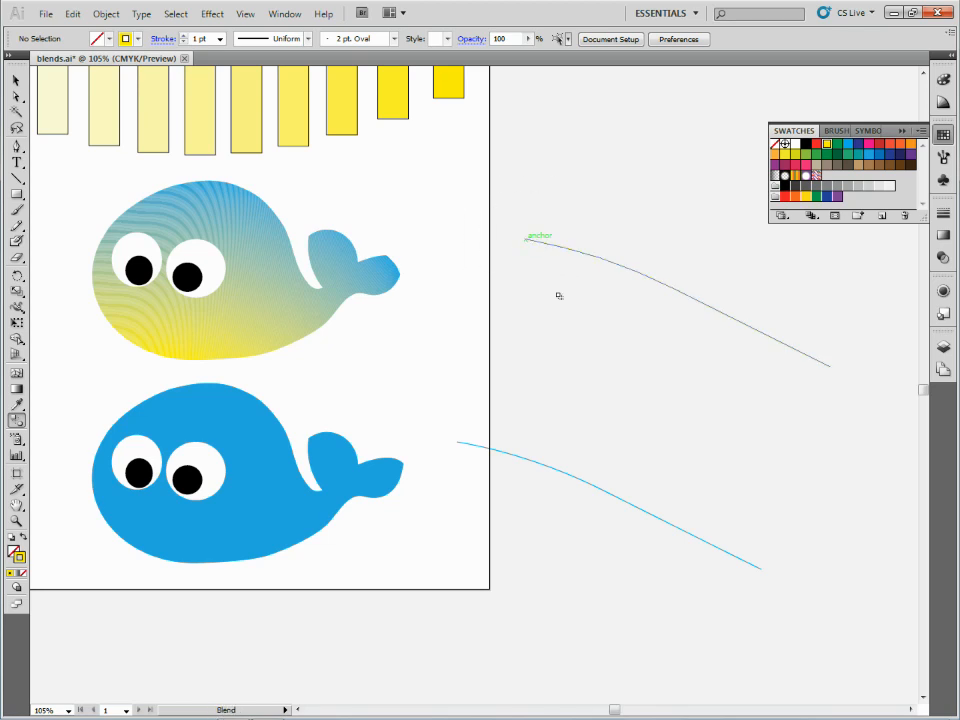
{"action": "left_click", "coordinate": [761, 569]}
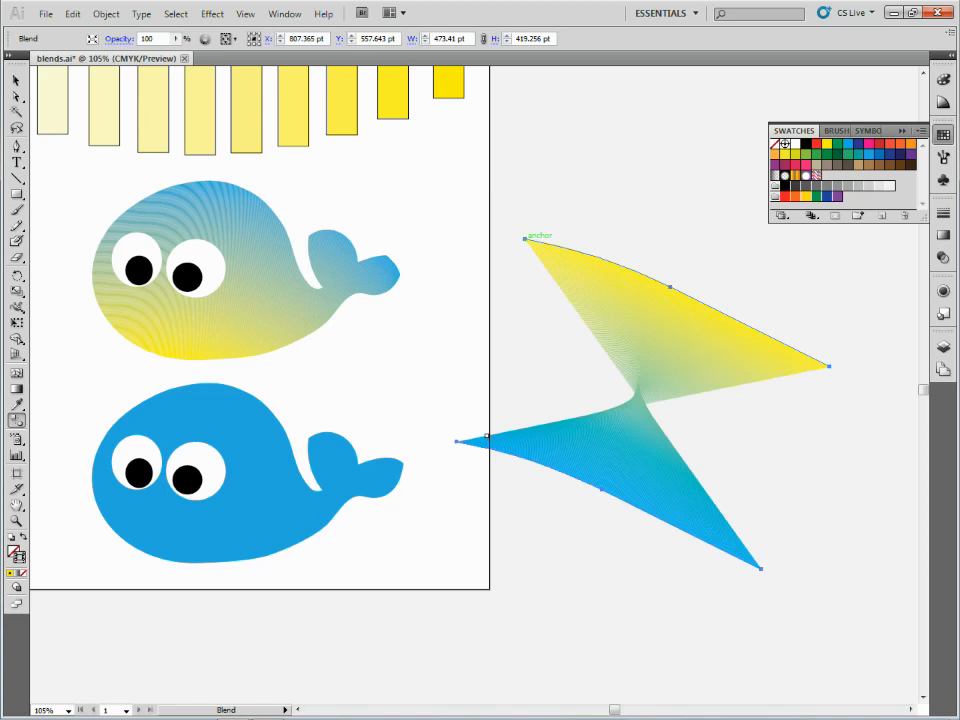
{"action": "key", "text": "a"}
{"action": "left_click_drag", "start_coordinate": [457, 441], "coordinate": [662, 317]}
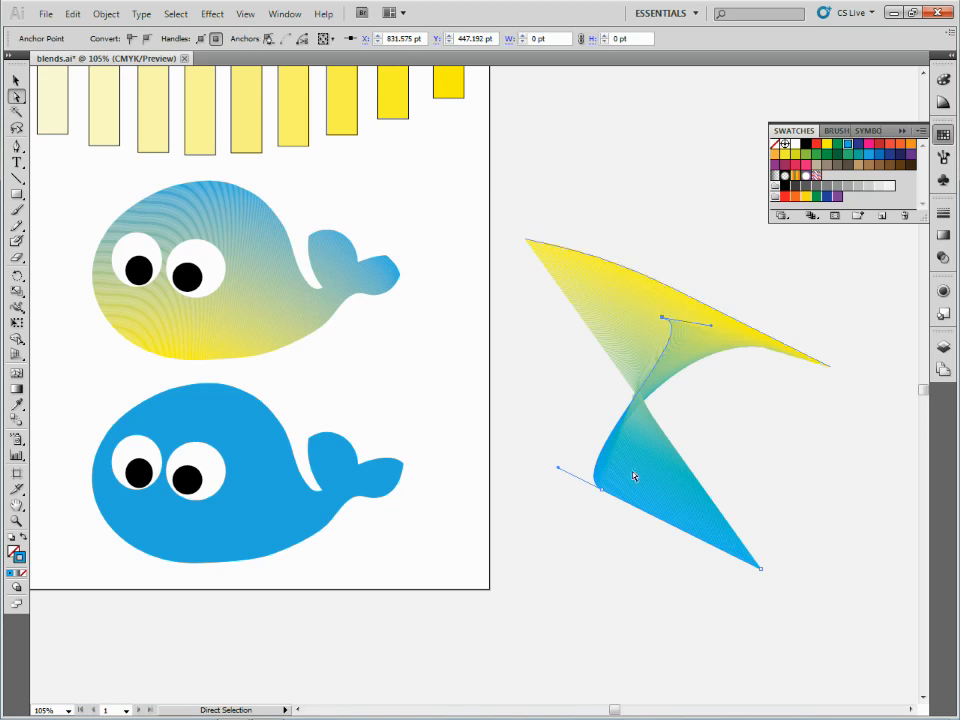
{"action": "key", "text": "ctrl+z"}
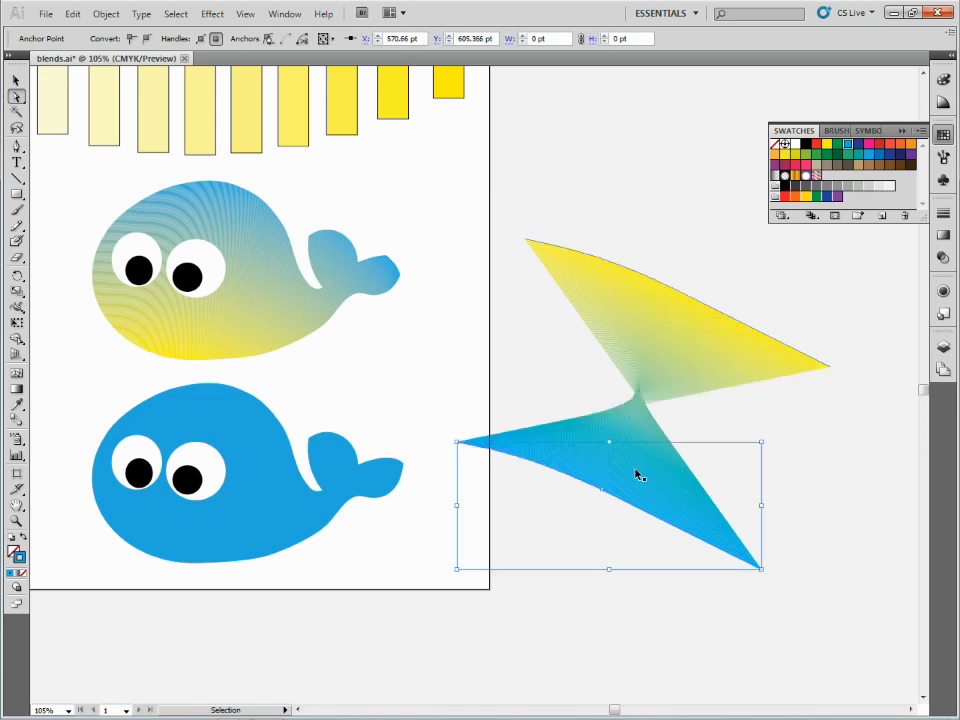
{"action": "key", "text": "ctrl+z"}
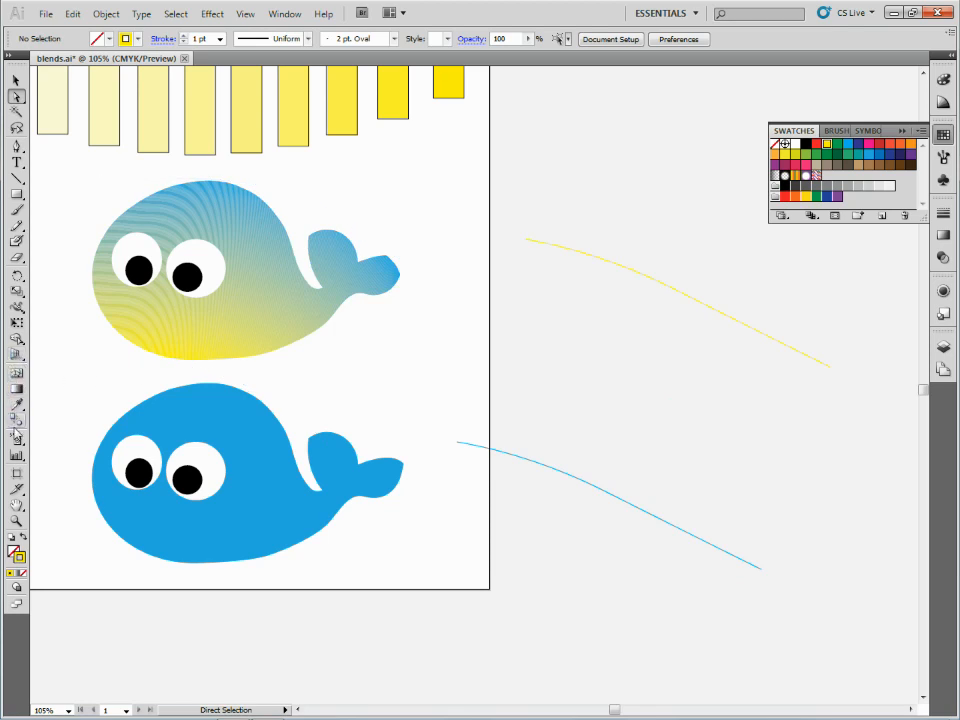
Blend the yellow curve with the blue curve from their middle sections to form an untwisted colour transition
{"action": "left_click", "coordinate": [17, 420]}
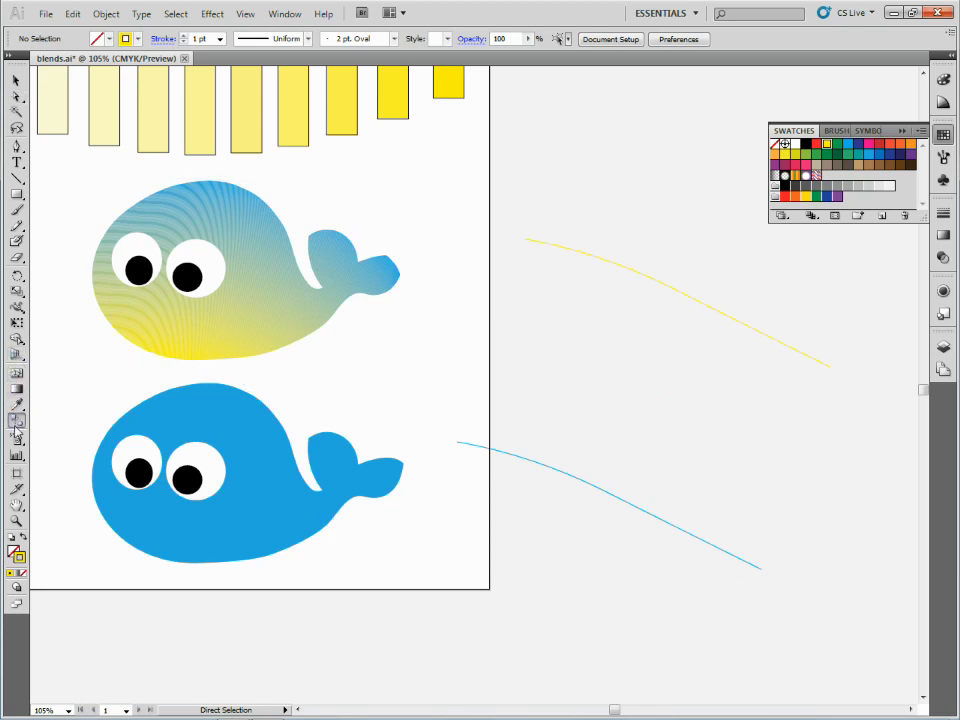
{"action": "left_click", "coordinate": [659, 284]}
{"action": "left_click", "coordinate": [577, 477]}
Move the blend over the solid blue whale and send it behind all the artwork
{"action": "key", "text": "v"}
{"action": "left_click_drag", "start_coordinate": [658, 371], "coordinate": [240, 470]}
{"action": "left_click_drag", "start_coordinate": [489, 463], "coordinate": [580, 398]}
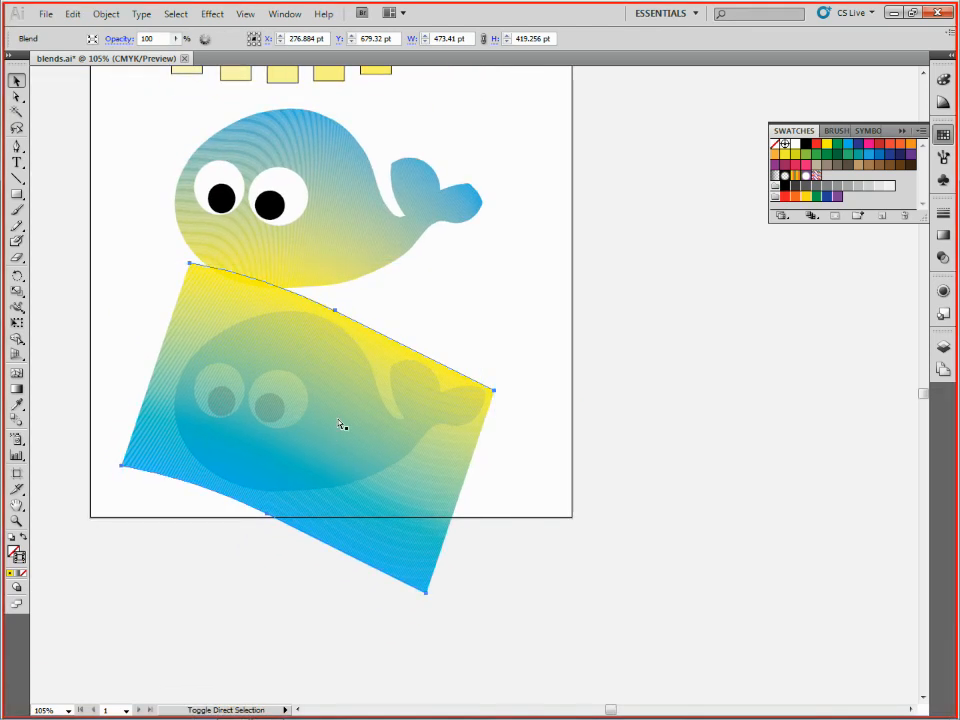
{"action": "key", "text": "ctrl+shift+bracketleft"}
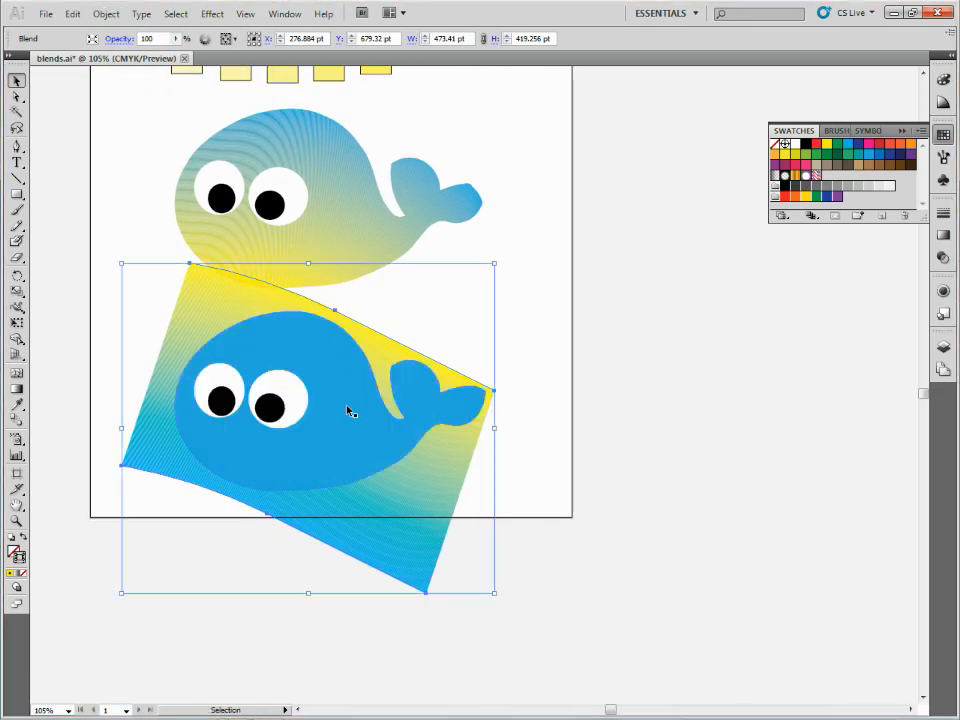
Add the blue whale body to the selection and make it a clipping mask for the blend
{"action": "left_click", "coordinate": [347, 409], "text": "shift"}
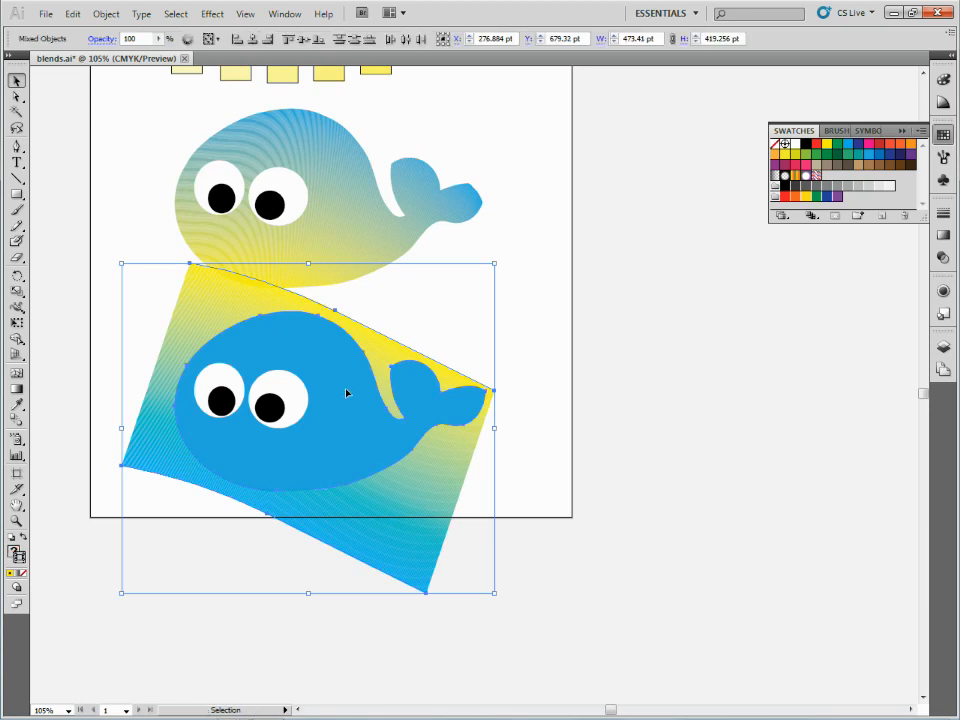
{"action": "right_click", "coordinate": [341, 412]}
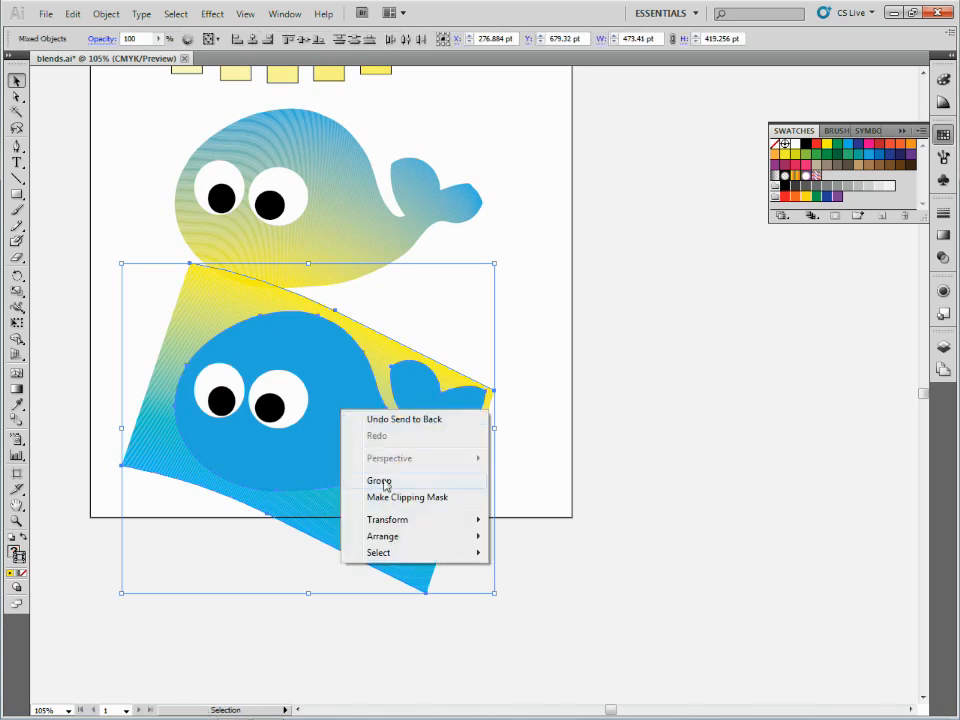
{"action": "left_click", "coordinate": [409, 503]}
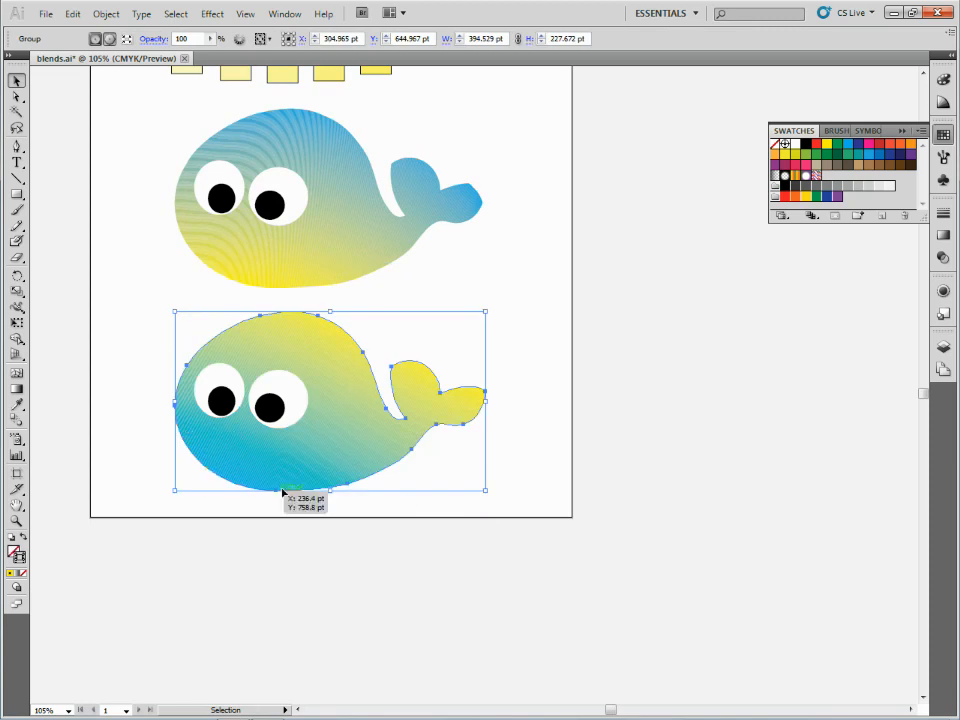
Isolate the lower whale's clipped group and enter the blend inside it
{"action": "double_click", "coordinate": [335, 376]}
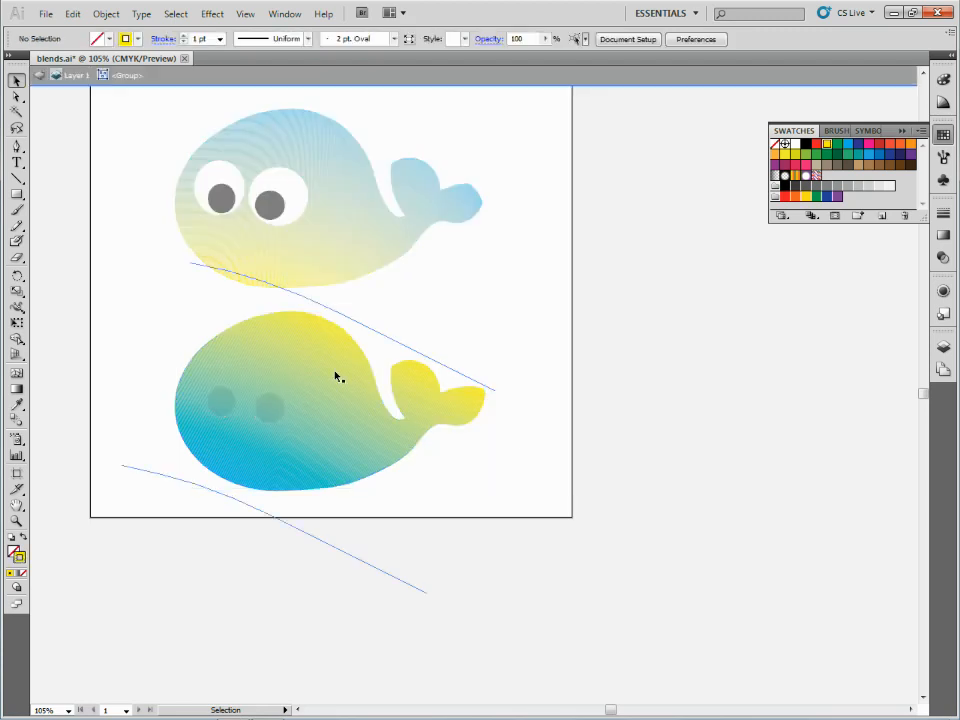
{"action": "left_click", "coordinate": [354, 322]}
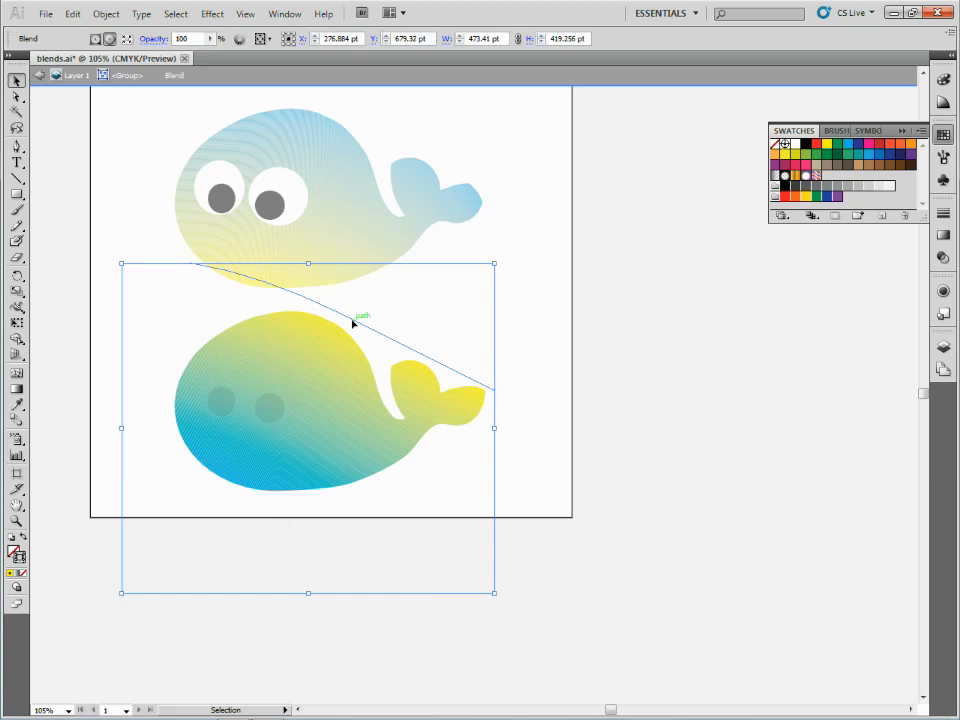
{"action": "double_click", "coordinate": [353, 322]}
Reshape the blue curve along the belly: move its right anchor to about X 523 pt, Y 709 pt and extend the middle anchor's right handle
{"action": "left_click", "coordinate": [305, 536]}
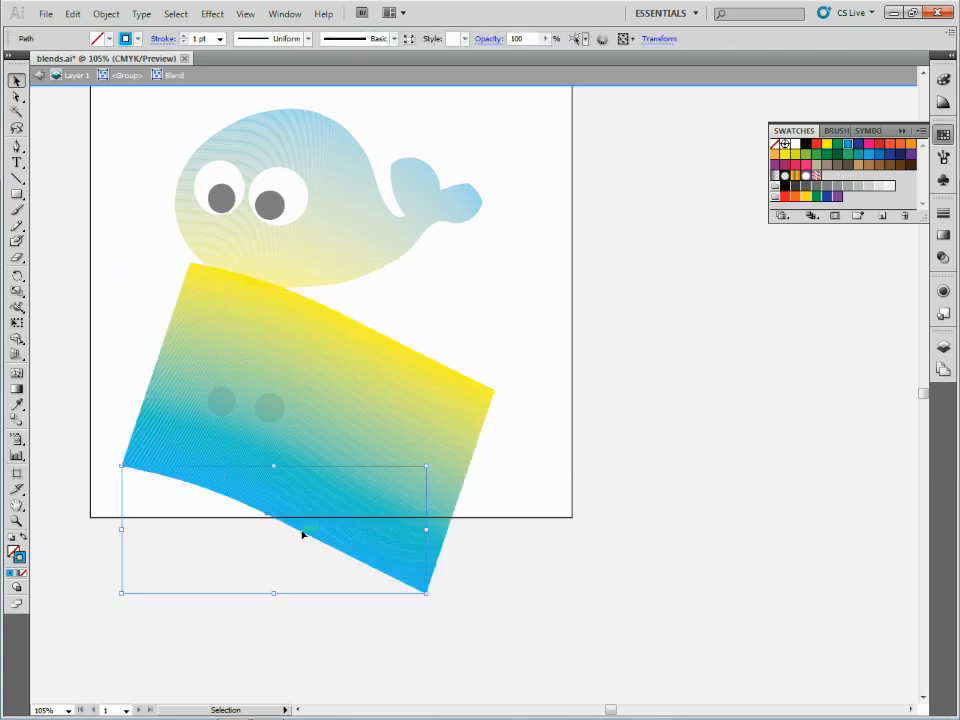
{"action": "key", "text": "a"}
{"action": "left_click", "coordinate": [427, 593]}
{"action": "left_click_drag", "start_coordinate": [427, 593], "coordinate": [503, 452]}
{"action": "left_click", "coordinate": [502, 457]}
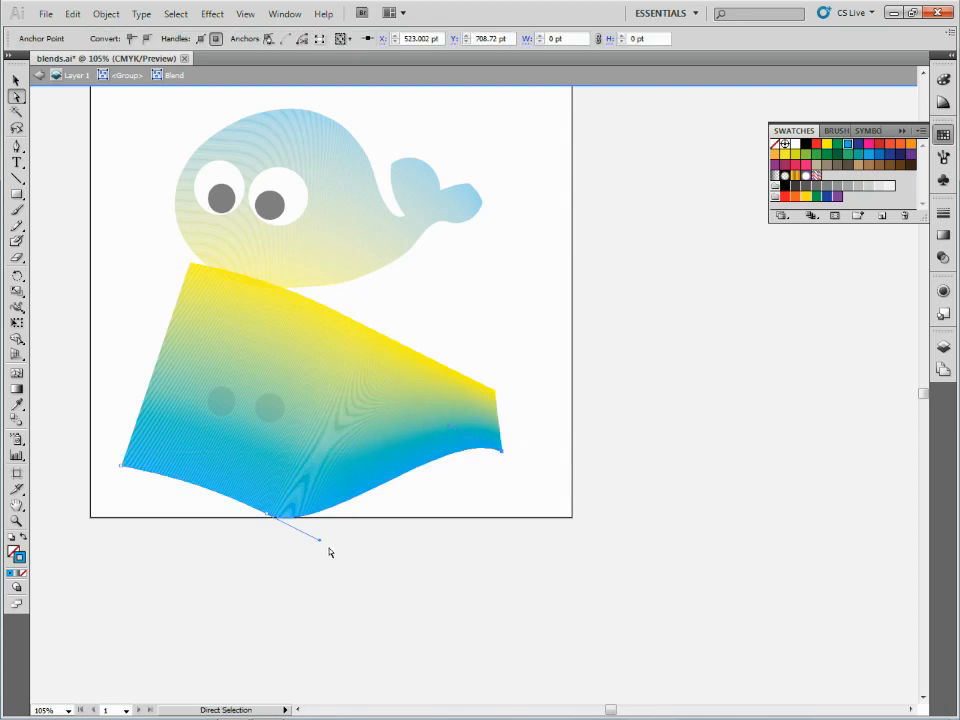
{"action": "left_click_drag", "start_coordinate": [320, 543], "coordinate": [393, 521]}
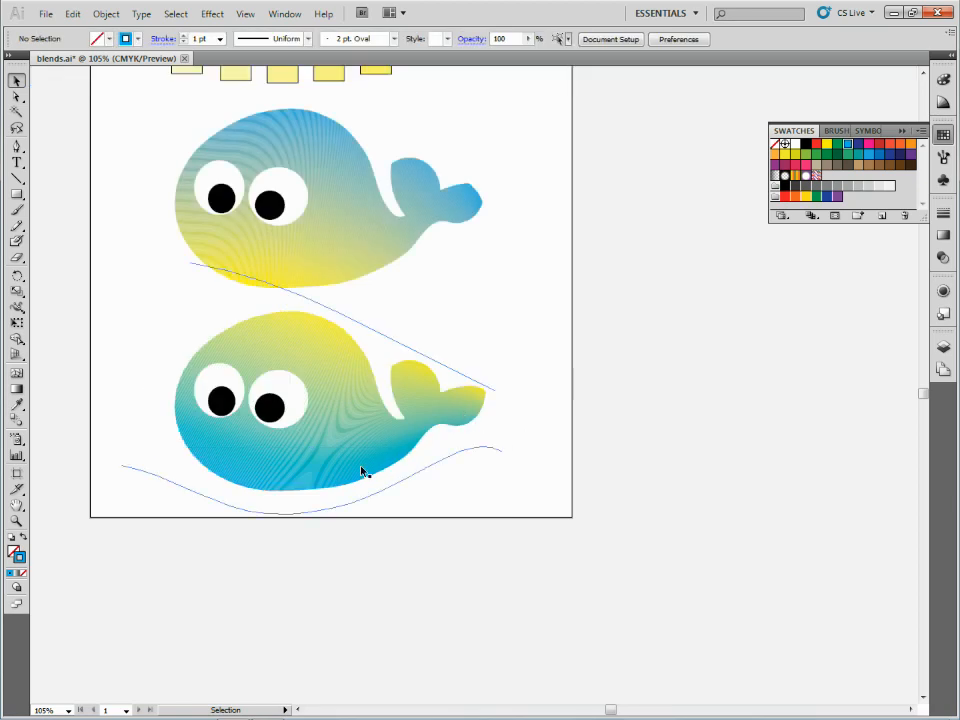
Switch to outline view to examine the reshaped blend curves around the lower whale
{"action": "key", "text": "ctrl+y"}
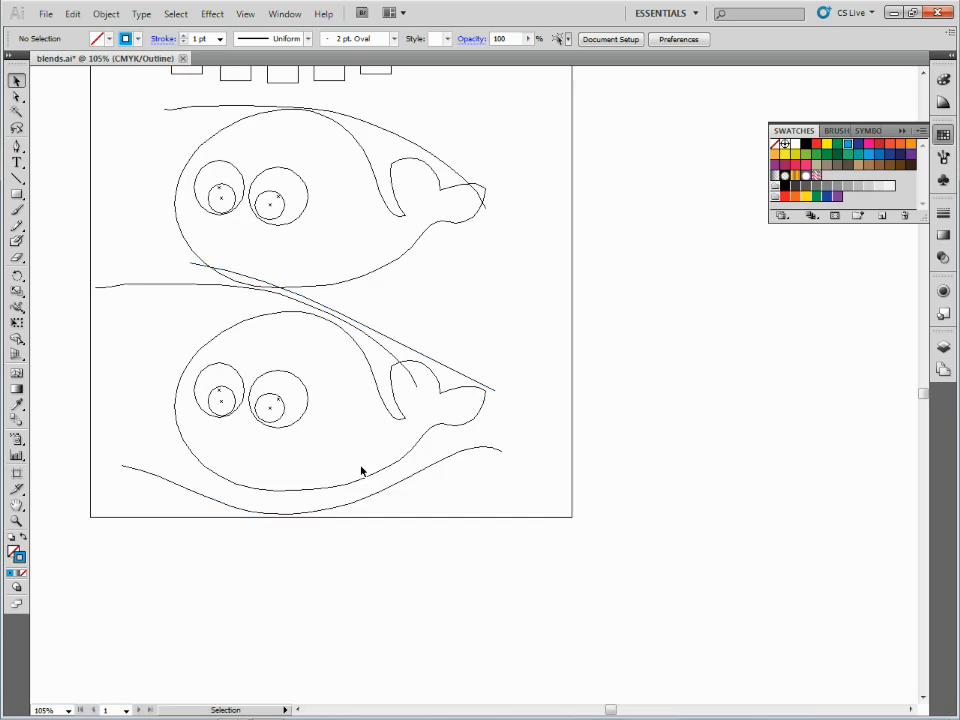
{"action": "key", "text": "a"}
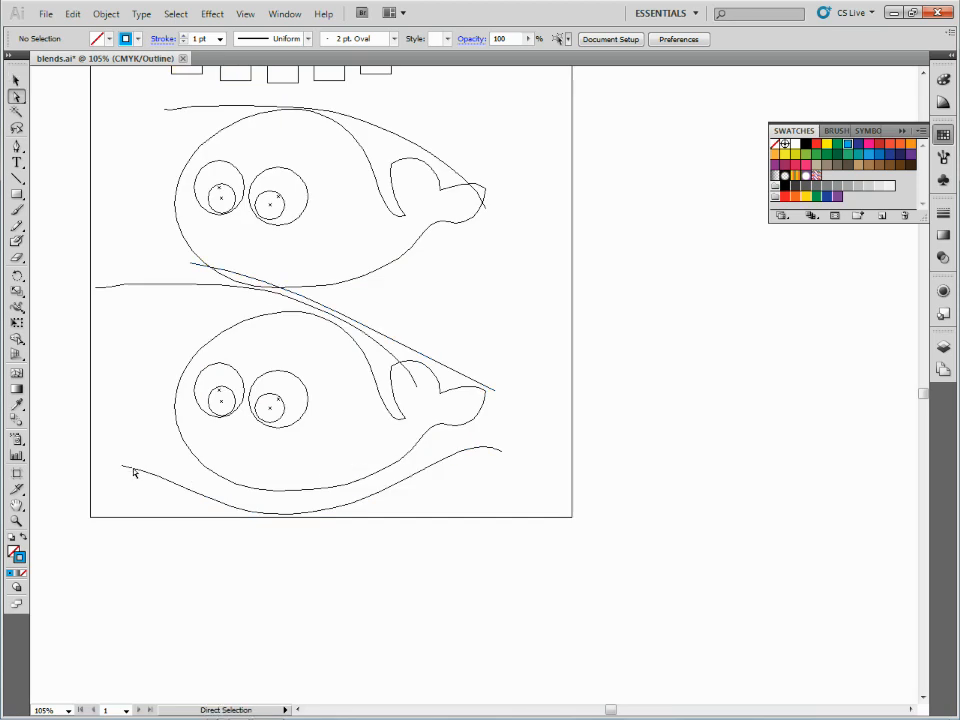
{"action": "key", "text": "v"}
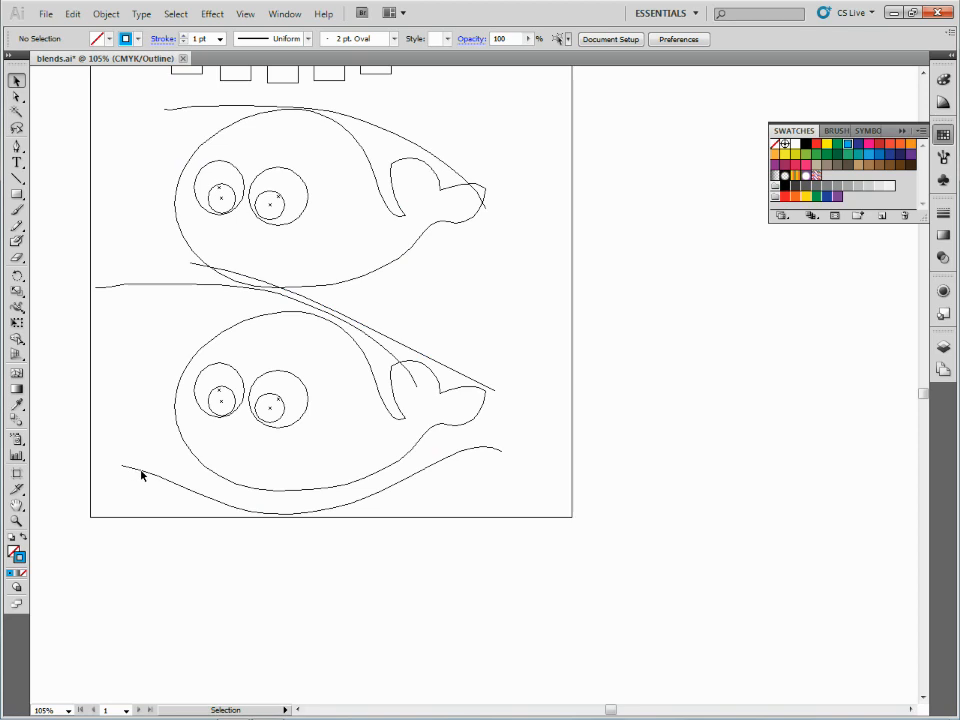
Isolate the lower whale's clipped group and move the belly curve's right anchor to about X 511 pt, Y 689 pt
{"action": "double_click", "coordinate": [201, 461]}
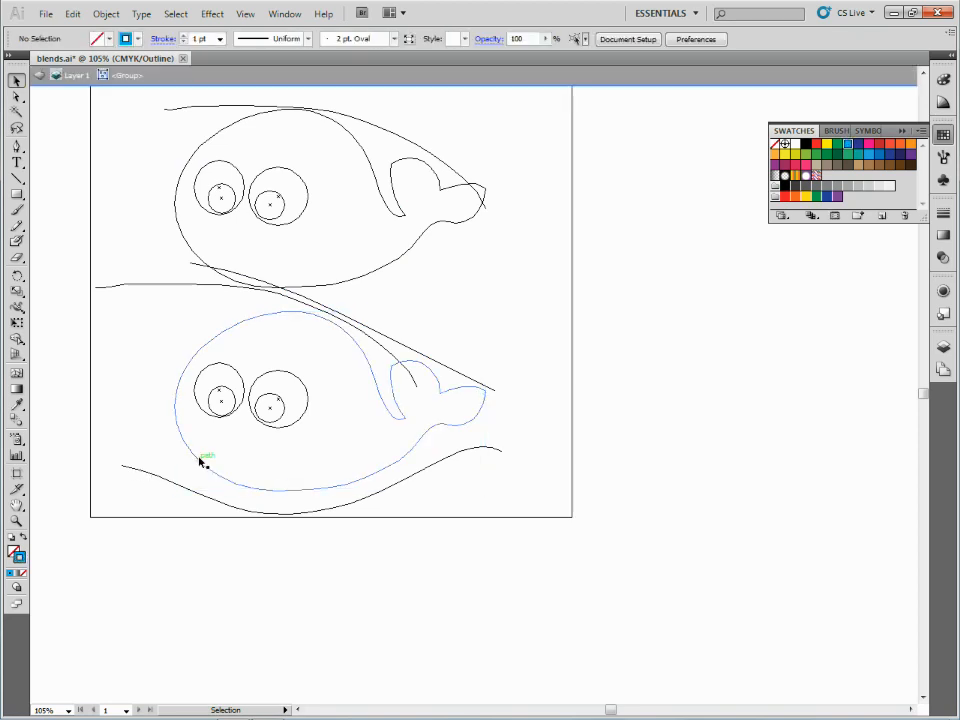
{"action": "left_click", "coordinate": [198, 497]}
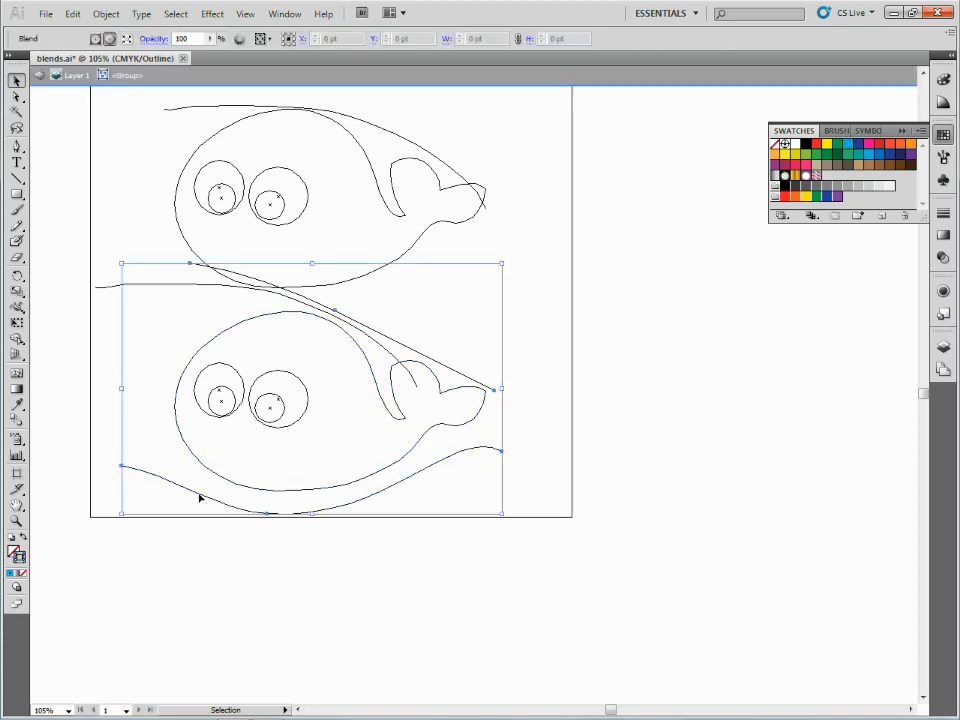
{"action": "key", "text": "a"}
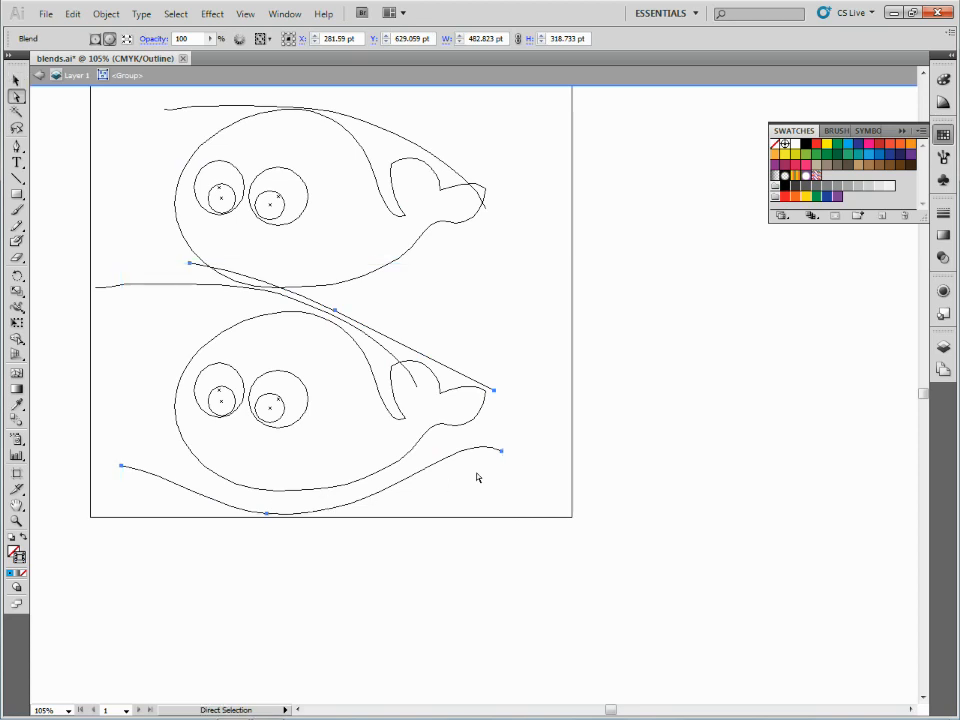
{"action": "left_click_drag", "start_coordinate": [503, 455], "coordinate": [491, 438]}
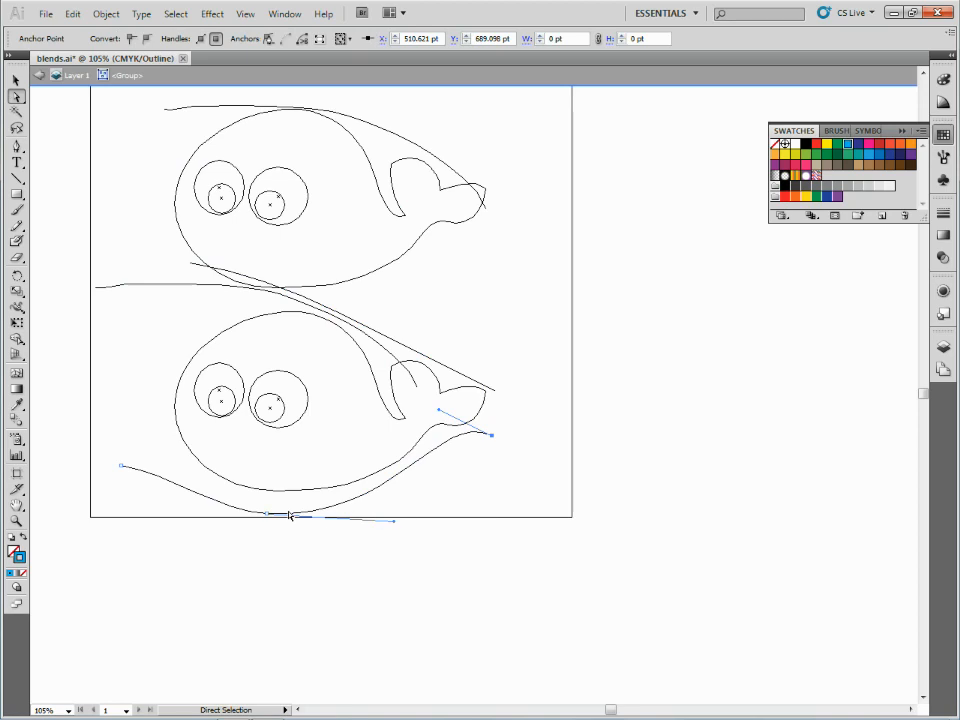
Move the belly curve's middle anchor closer to the whale's underside and its left anchor to about X 108 pt, Y 704 pt
{"action": "left_click_drag", "start_coordinate": [270, 516], "coordinate": [286, 504]}
{"action": "left_click", "coordinate": [121, 467]}
{"action": "left_click_drag", "start_coordinate": [121, 468], "coordinate": [190, 487]}
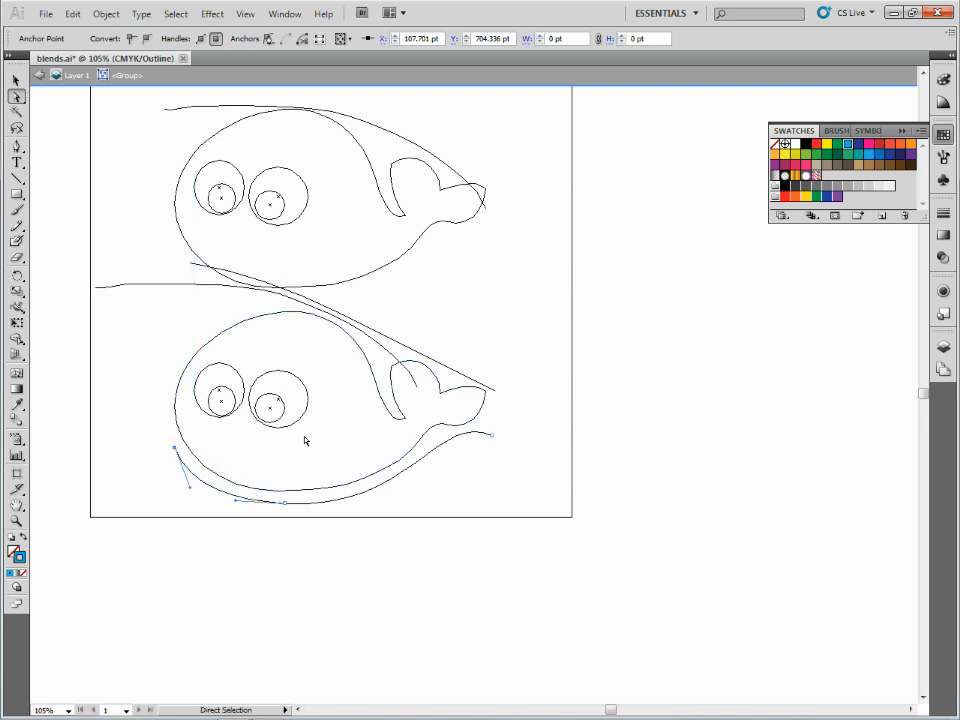
Try to lower the left end of the upper blend curve by about 57 pt, and undo the move
{"action": "left_click", "coordinate": [418, 391]}
{"action": "left_click", "coordinate": [412, 386]}
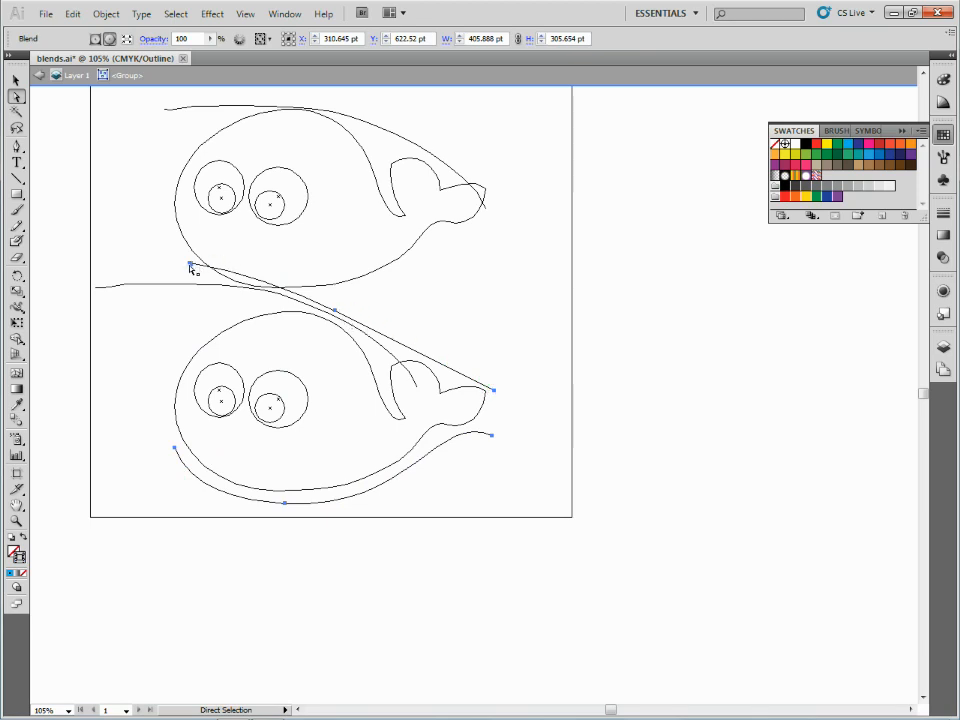
{"action": "left_click_drag", "start_coordinate": [190, 264], "coordinate": [185, 312]}
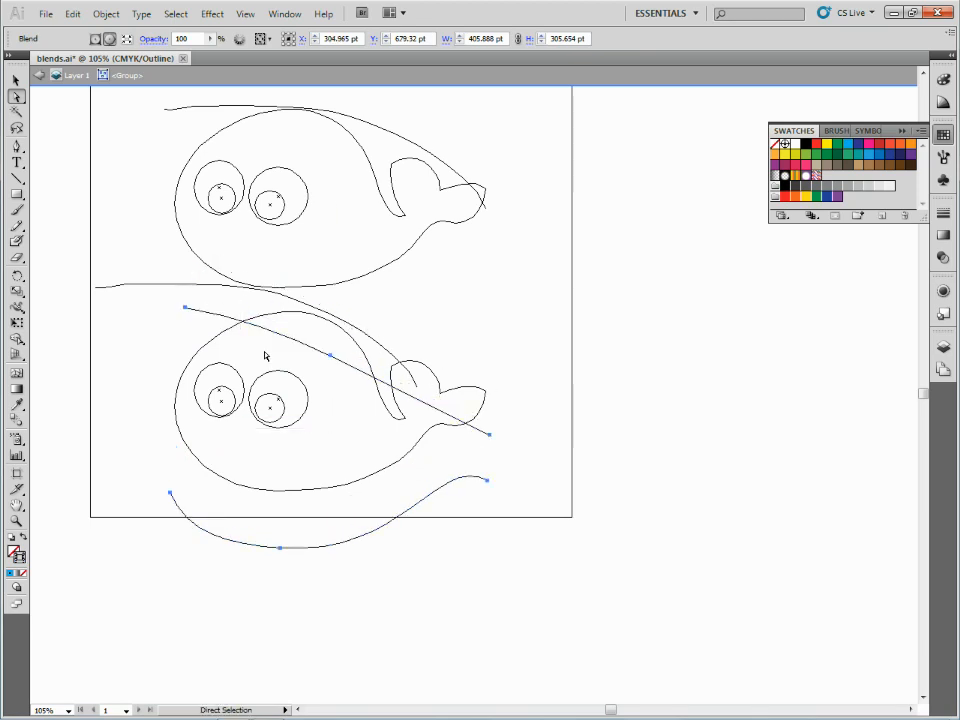
{"action": "key", "text": "ctrl+z"}
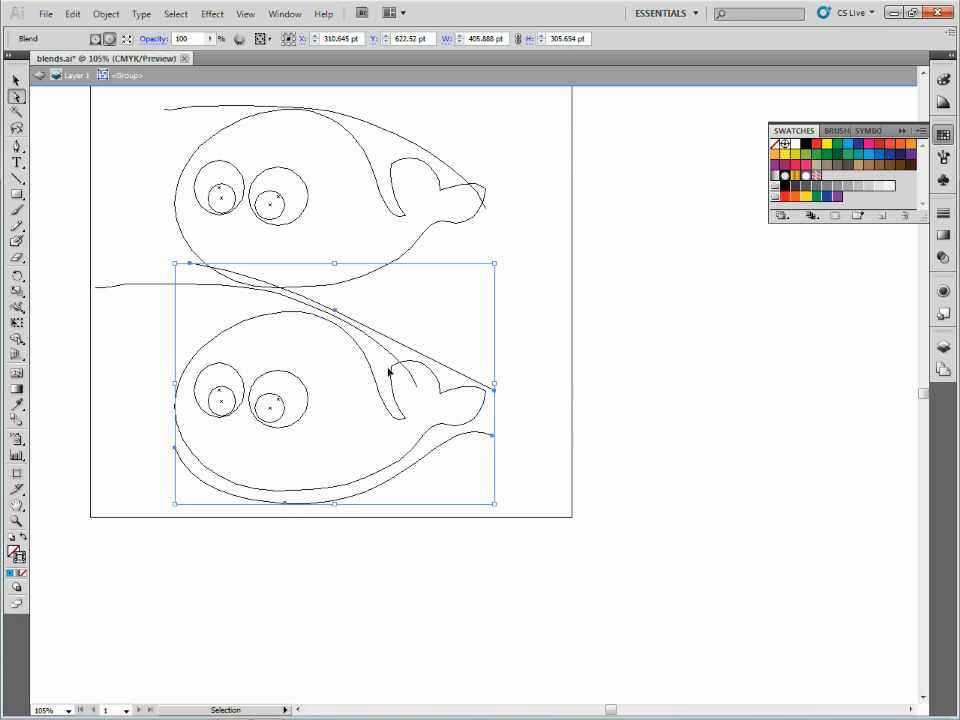
Leave the isolated group, return from outline to preview view and fit the whole artboard on screen
{"action": "key", "text": "ctrl+y"}
{"action": "key", "text": "v"}
{"action": "left_click", "coordinate": [602, 379]}
{"action": "key", "text": "ctrl+y"}
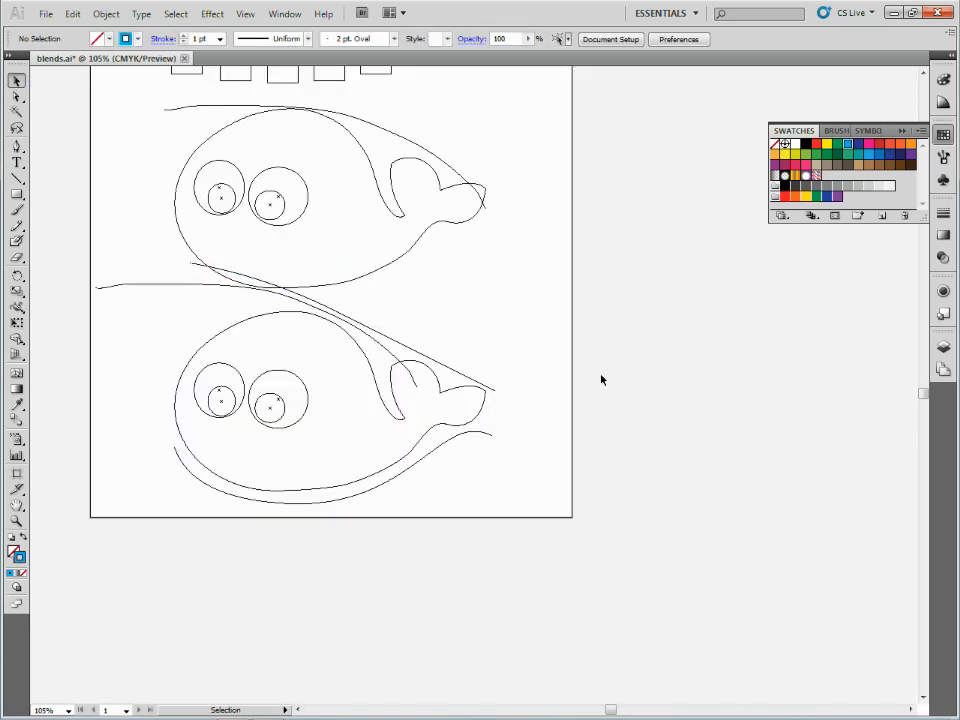
{"action": "key", "text": "ctrl+y"}
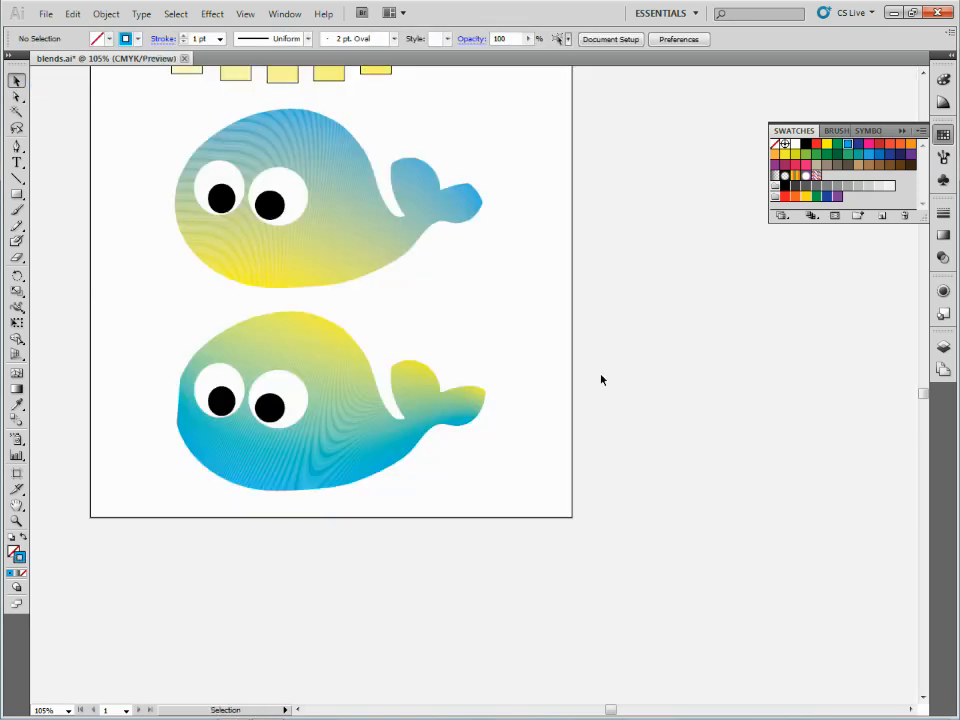
{"action": "key", "text": "ctrl+0"}
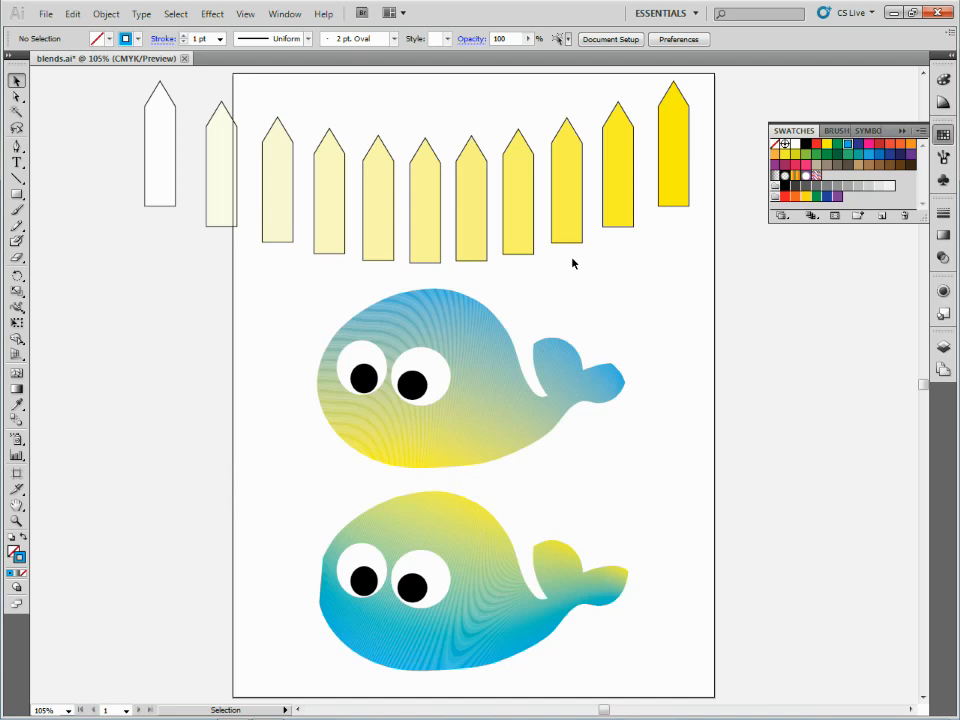
Draw a square in the empty area to the right of the artboard and colour it yellow
{"action": "left_click_drag", "start_coordinate": [643, 281], "coordinate": [208, 284]}
{"action": "left_click", "coordinate": [18, 196]}
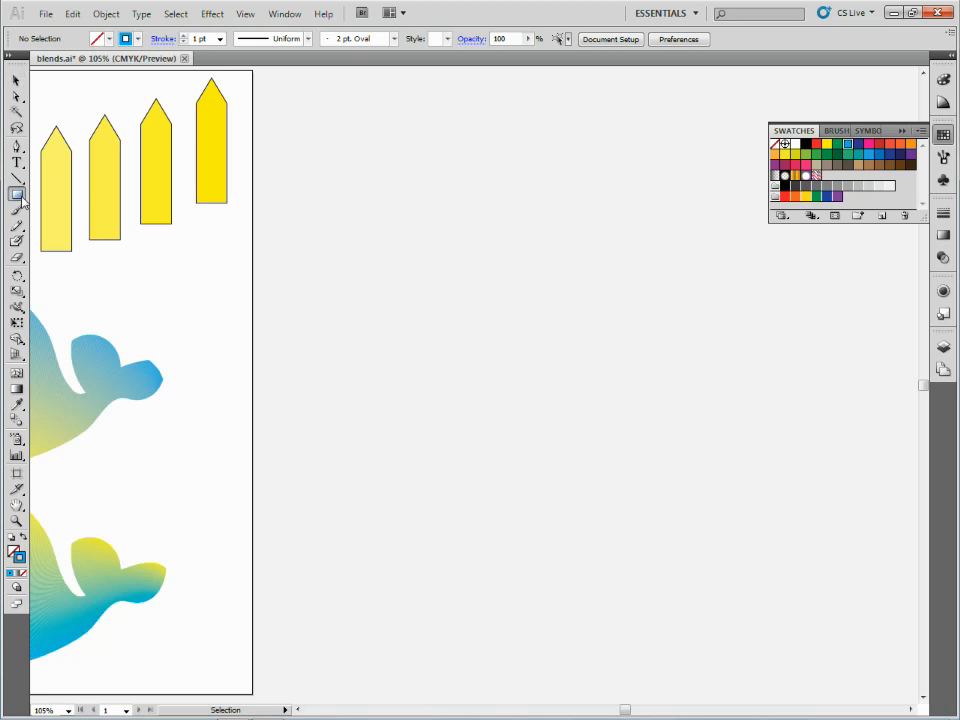
{"action": "mouse_move", "coordinate": [405, 223]}
{"action": "left_mouse_down"}
{"action": "mouse_move", "coordinate": [504, 321]}
{"action": "mouse_move", "coordinate": [476, 293]}
{"action": "left_mouse_up"}
{"action": "left_click", "coordinate": [825, 145]}
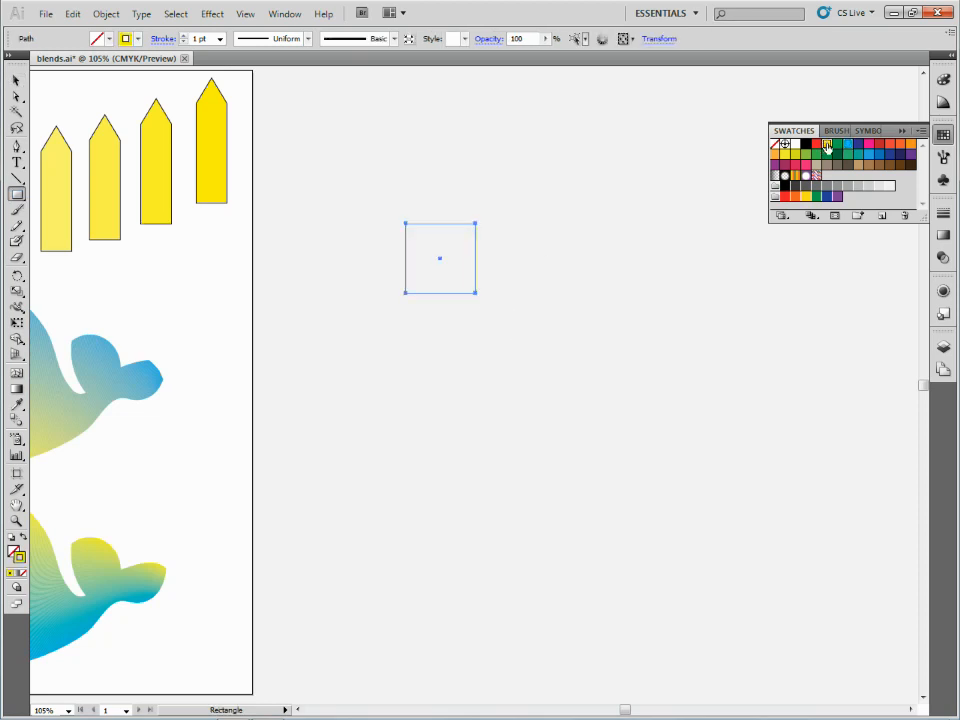
Draw a larger yellow circle below and to the right of the square with the Ellipse tool
{"action": "left_click_drag", "start_coordinate": [17, 196], "coordinate": [60, 229]}
{"action": "left_click_drag", "start_coordinate": [575, 430], "coordinate": [683, 505]}
{"action": "key", "text": "v"}
Draw a five-pointed star over the artboard's right edge, below and left of the square, and fill it green
{"action": "left_click_drag", "start_coordinate": [15, 194], "coordinate": [60, 259]}
{"action": "left_click_drag", "start_coordinate": [279, 410], "coordinate": [328, 456]}
{"action": "key", "text": "v"}
{"action": "left_click", "coordinate": [820, 162]}
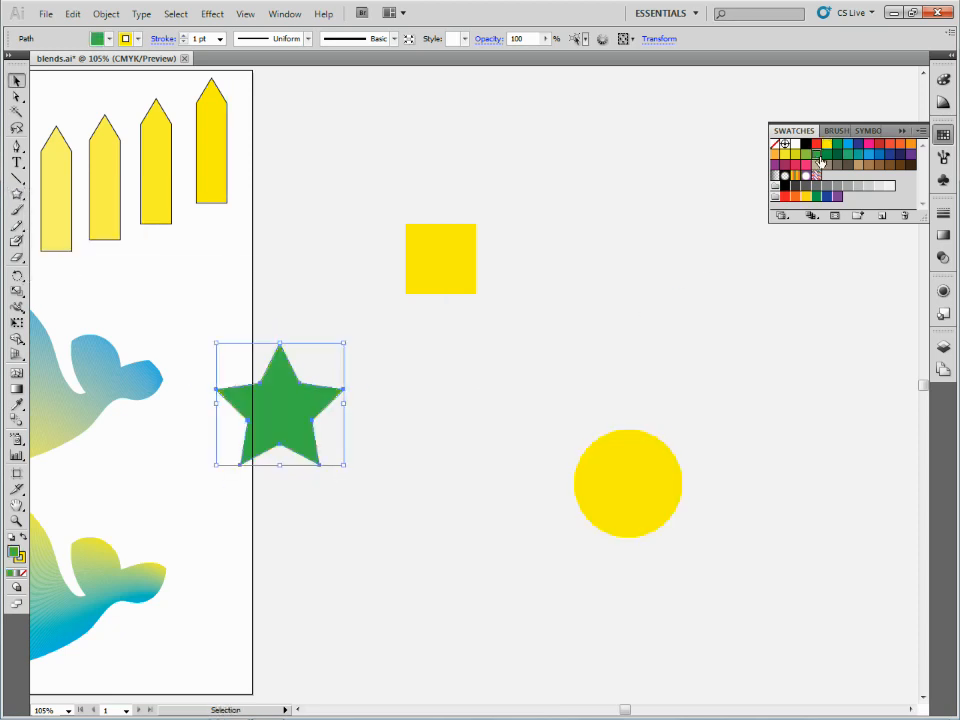
Change the circle's fill colour to bright pink
{"action": "left_click", "coordinate": [643, 463]}
{"action": "left_click", "coordinate": [795, 155]}
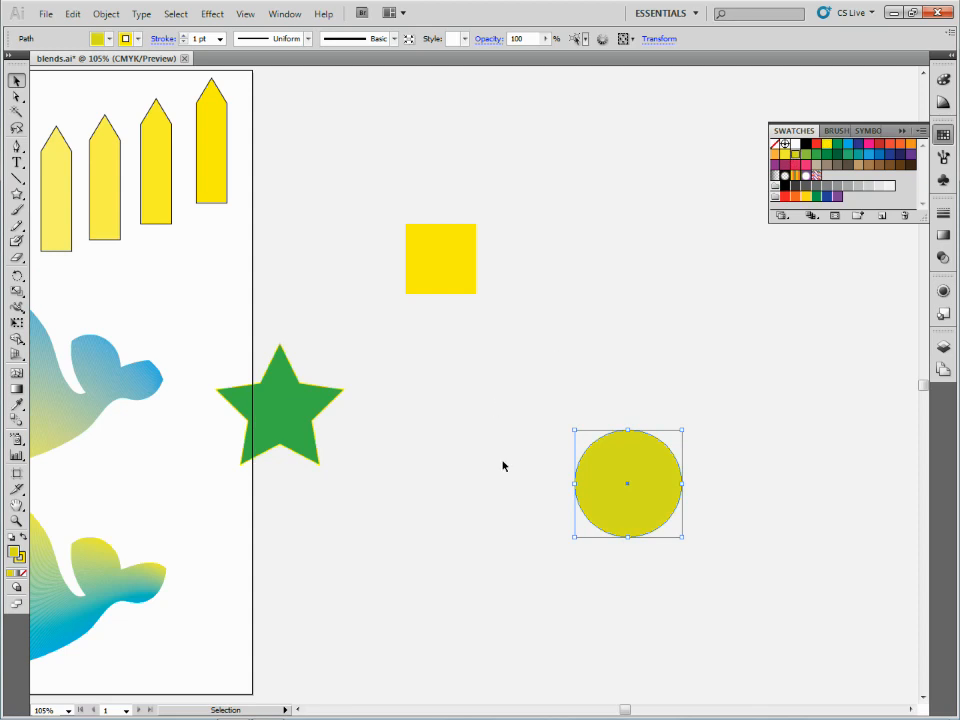
{"action": "left_click", "coordinate": [828, 145]}
{"action": "left_click", "coordinate": [828, 145]}
{"action": "left_click", "coordinate": [869, 144]}
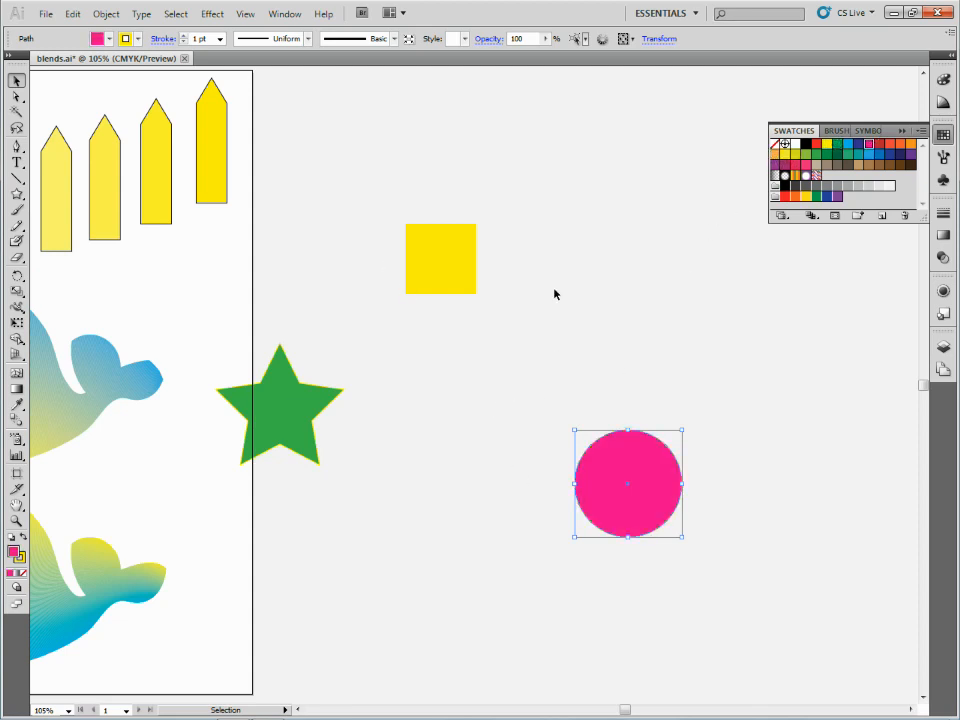
Set the blend options to Specified Steps spacing with 8 steps
{"action": "double_click", "coordinate": [16, 422]}
{"action": "left_click", "coordinate": [481, 347]}
{"action": "left_click", "coordinate": [462, 362]}
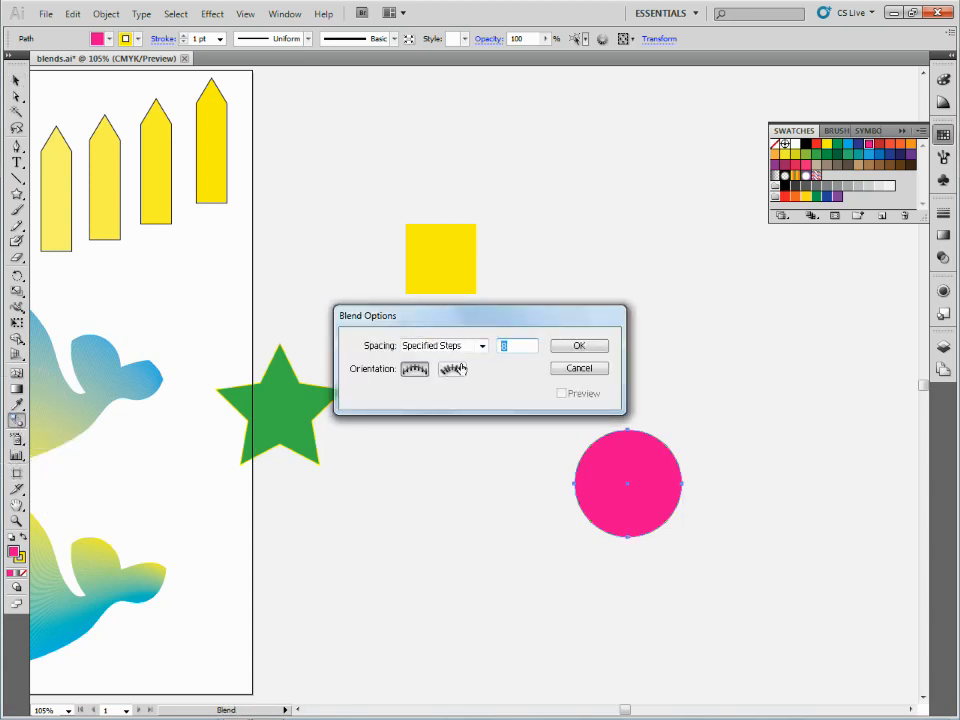
{"action": "left_click", "coordinate": [568, 345]}
Blend the yellow square to the pink circle, on to the green star, and back to the square as a closed loop
{"action": "left_click", "coordinate": [435, 255]}
{"action": "left_click", "coordinate": [605, 459]}
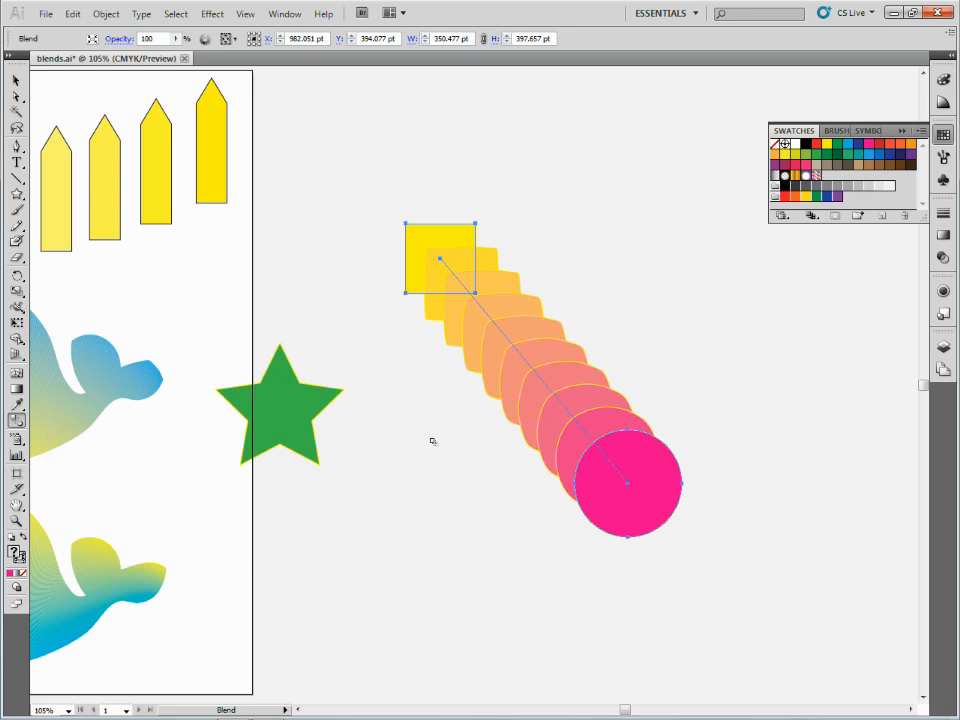
{"action": "left_click", "coordinate": [300, 395]}
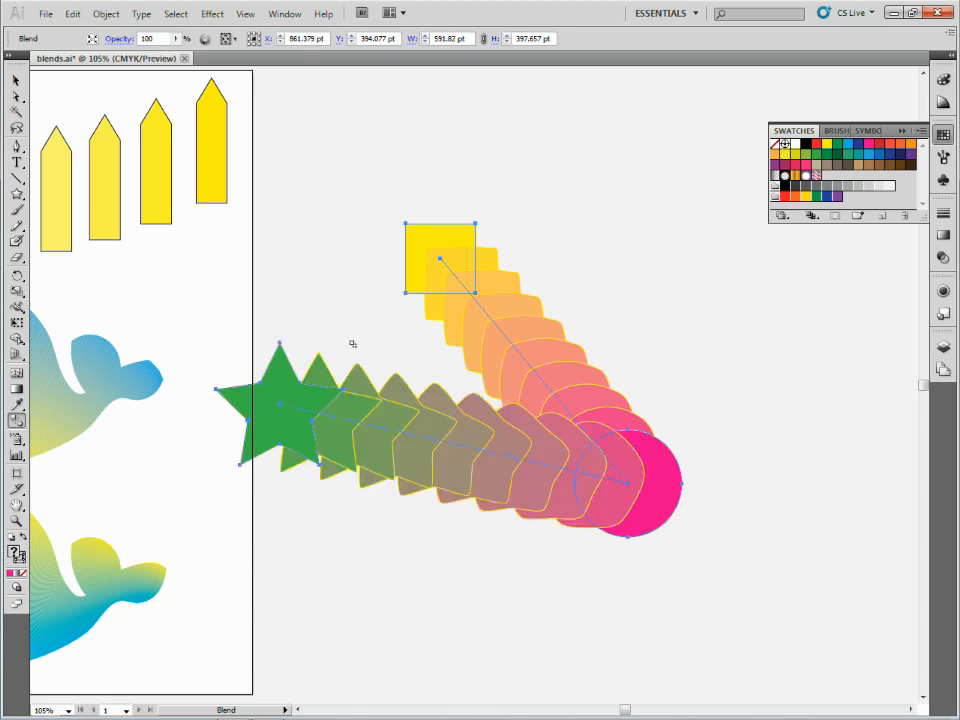
{"action": "left_click", "coordinate": [432, 270]}
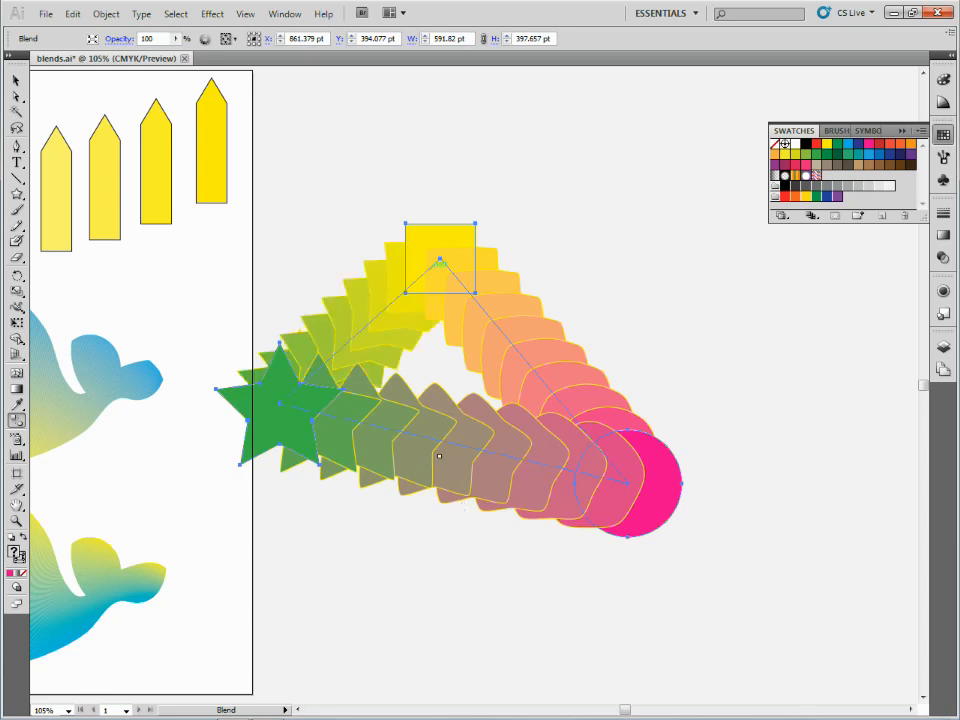
Isolate the three-shape blend, move the green star up level with the yellow square, and exit isolation to return to the artboard
{"action": "key", "text": "v"}
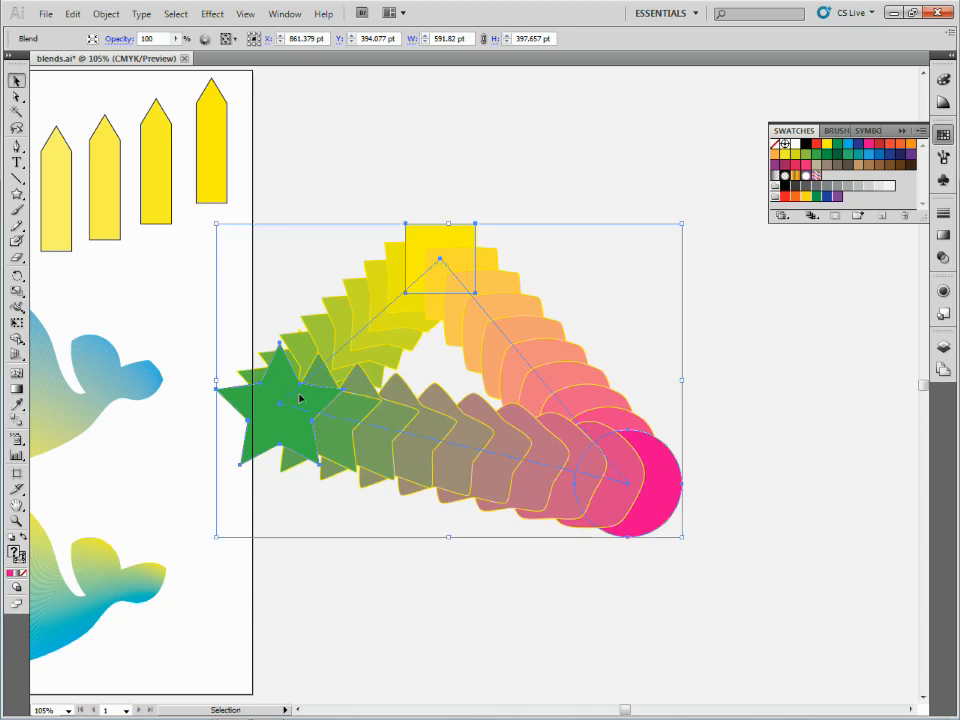
{"action": "double_click", "coordinate": [290, 400]}
{"action": "left_click", "coordinate": [259, 409]}
{"action": "left_click_drag", "start_coordinate": [259, 409], "coordinate": [280, 268]}
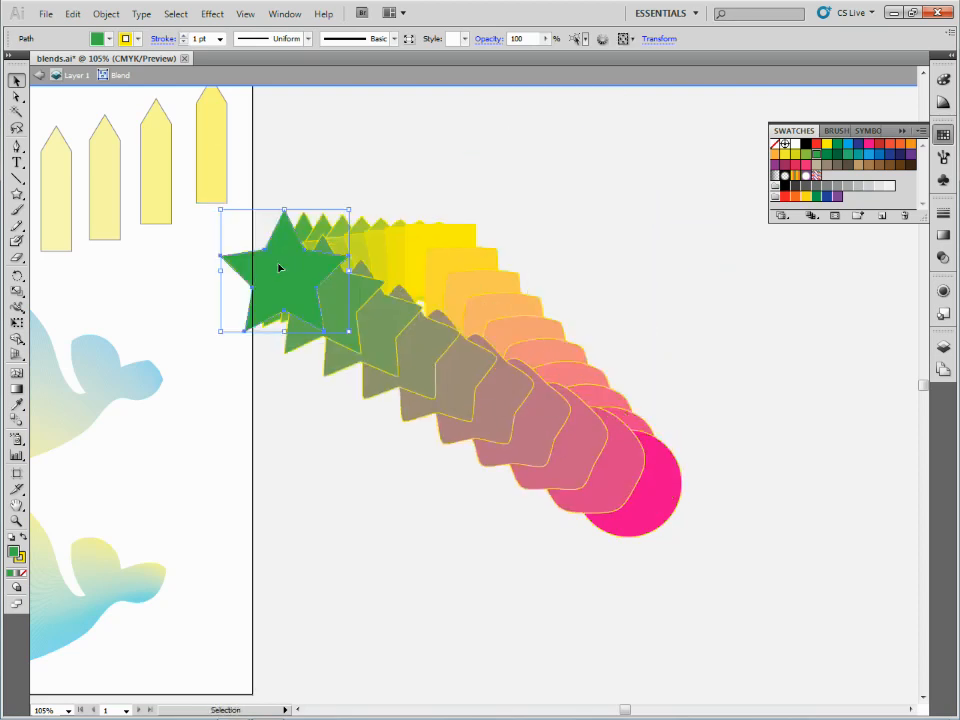
{"action": "left_click", "coordinate": [355, 192]}
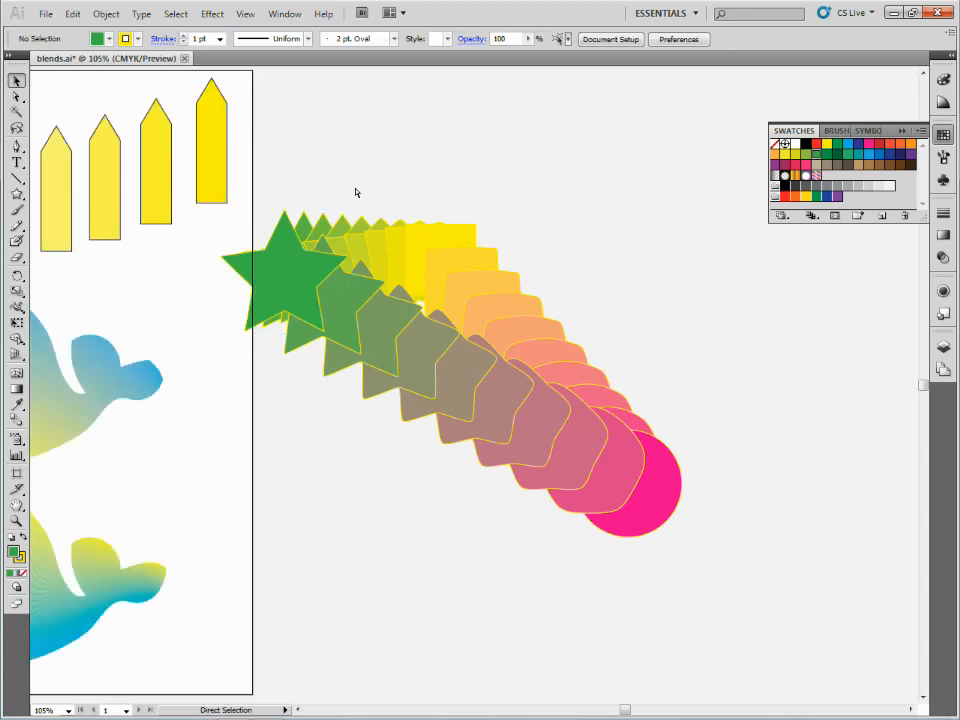
{"action": "scroll", "coordinate": [355, 192], "scroll_direction": "left", "scroll_amount": 5}
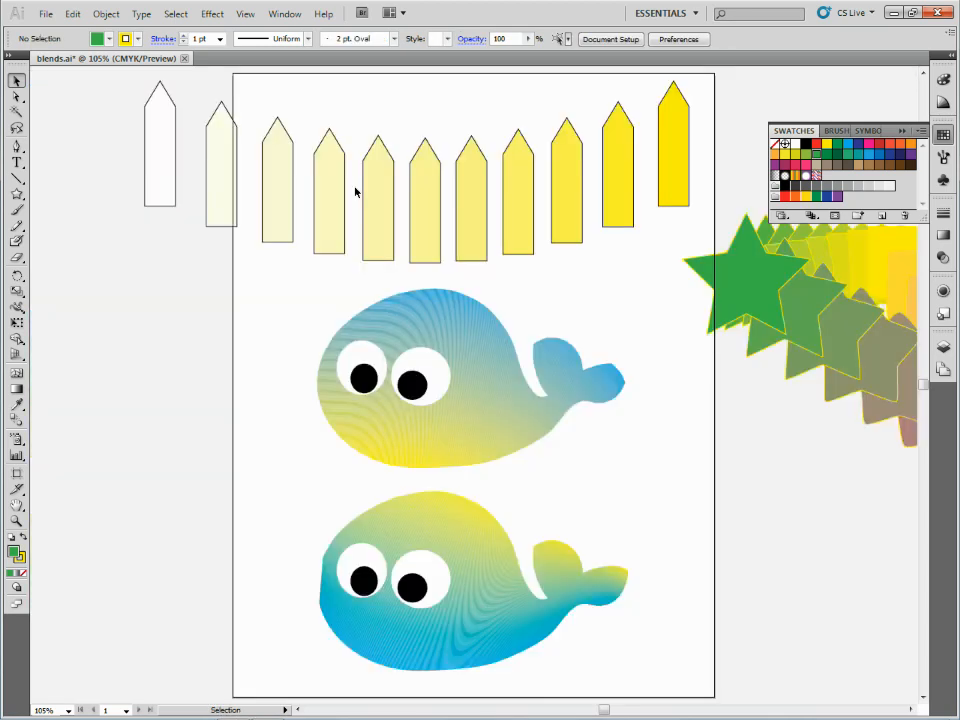